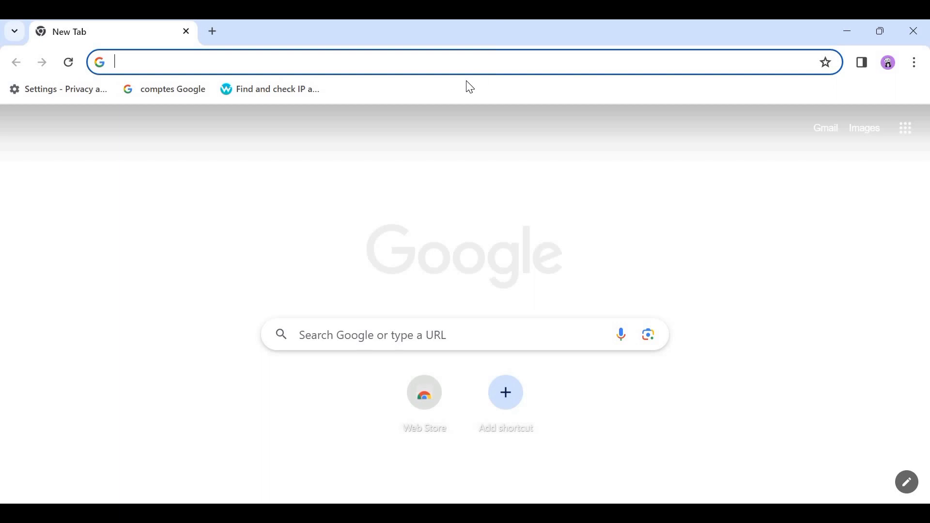
text(technitium)
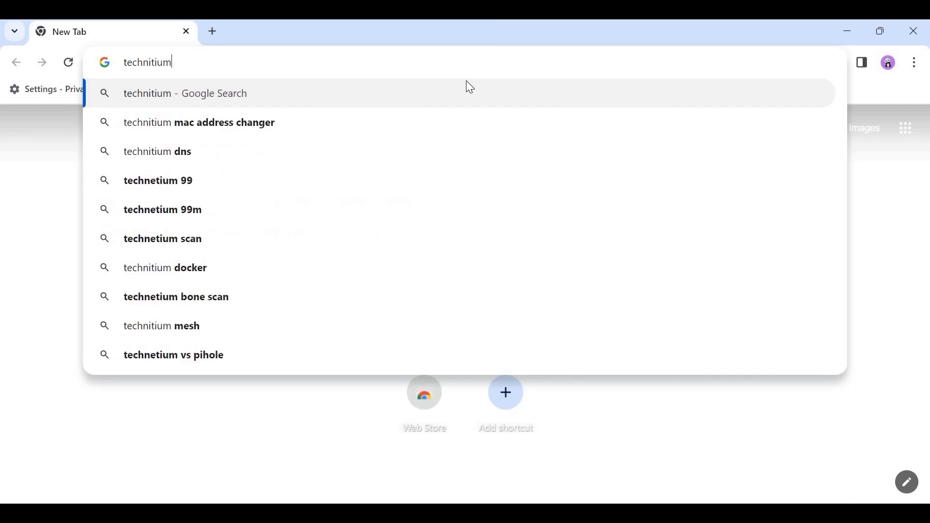
key(Return)
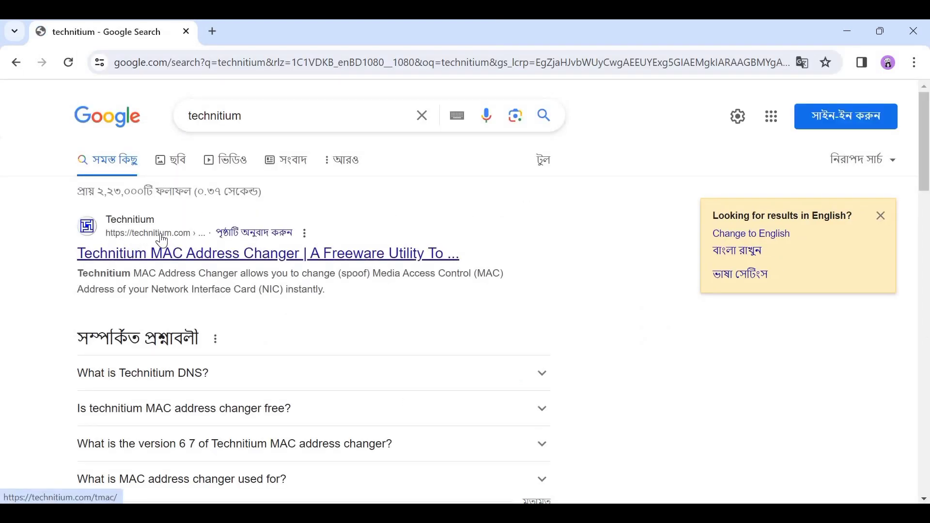
click(271, 116)
key(BackSpace)
key(BackSpace)
key(BackSpace)
key(BackSpace)
key(BackSpace)
key(BackSpace)
key(BackSpace)
key(BackSpace)
key(BackSpace)
key(BackSpace)
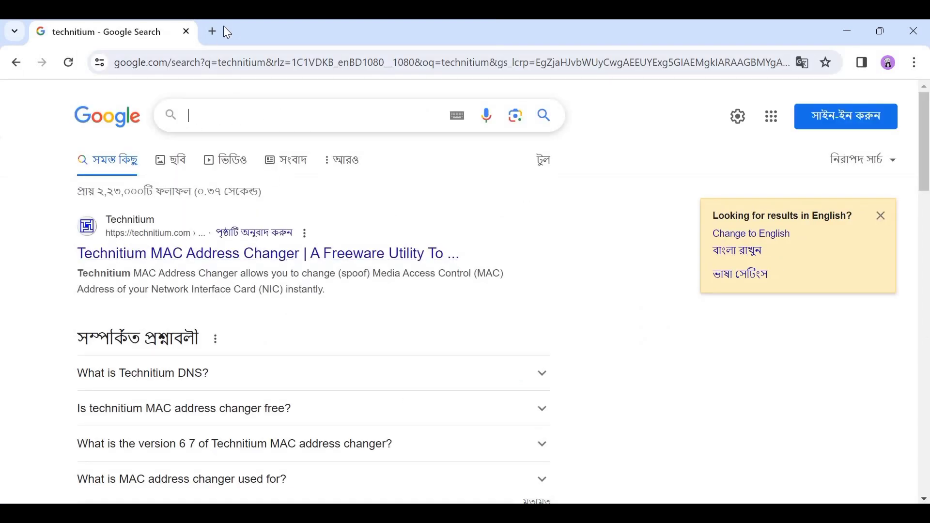
click(212, 31)
click(186, 31)
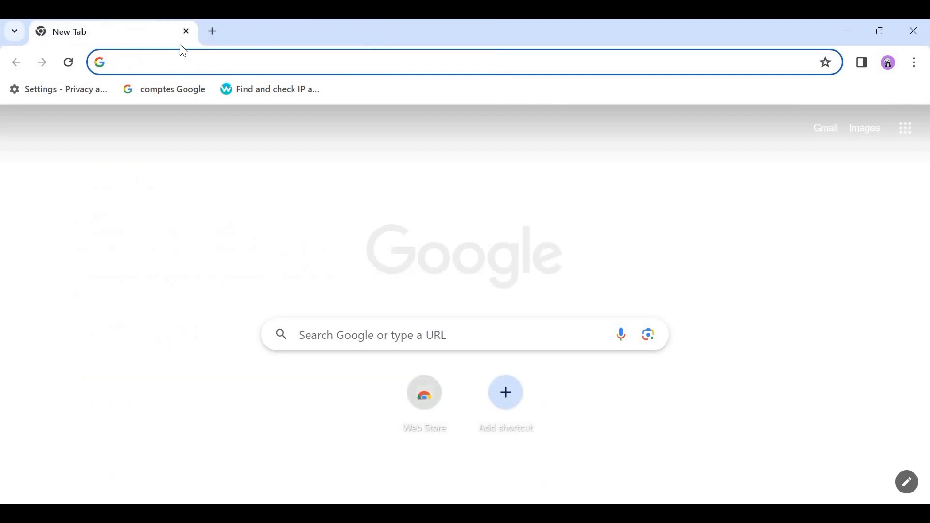
- Search the web for "t mac" and open the Technitium MAC Address Changer page from the results
text(t mac)
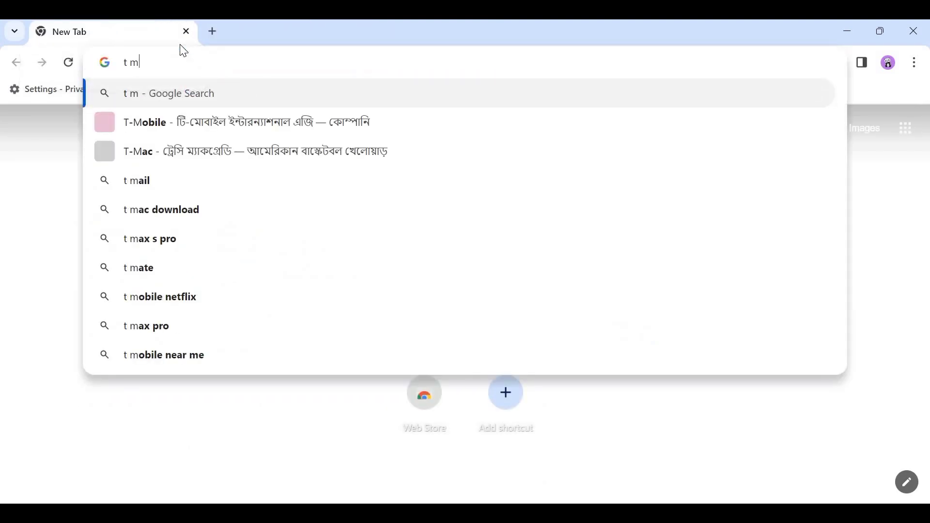
key(Return)
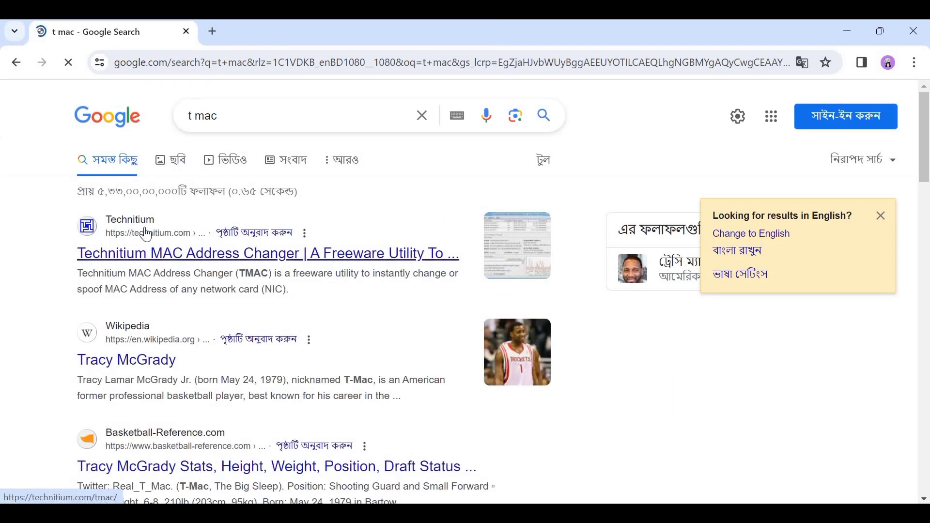
click(148, 235)
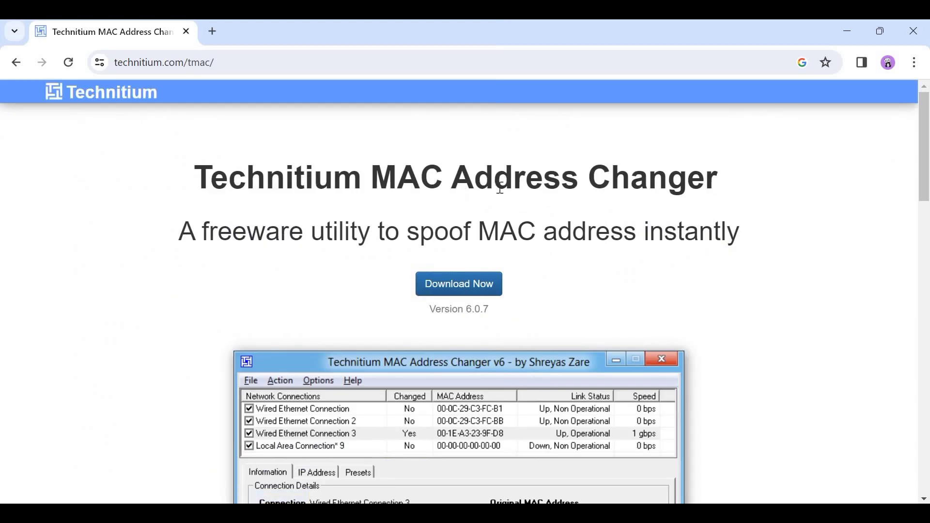
- Download the Technitium MAC Address Changer version 6.0.7 setup archive through the direct download
scroll(499, 233, down, 2)
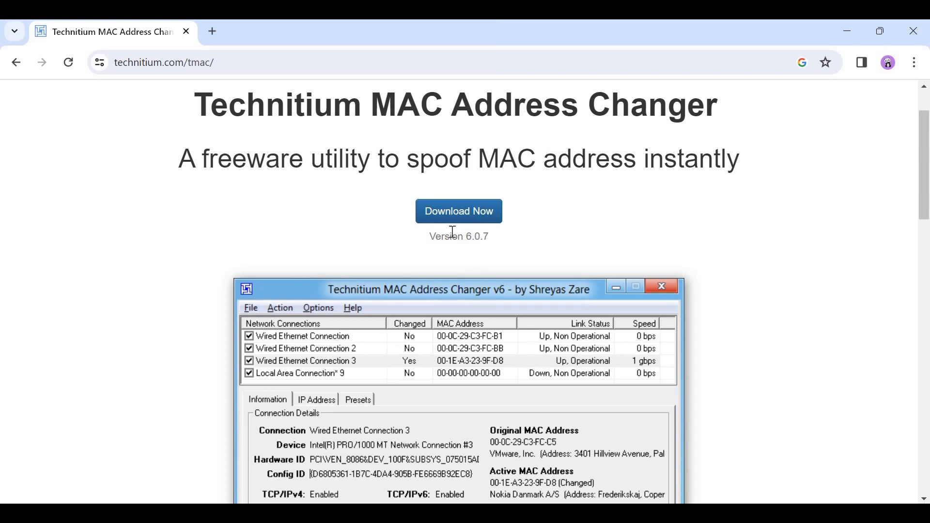
click(467, 214)
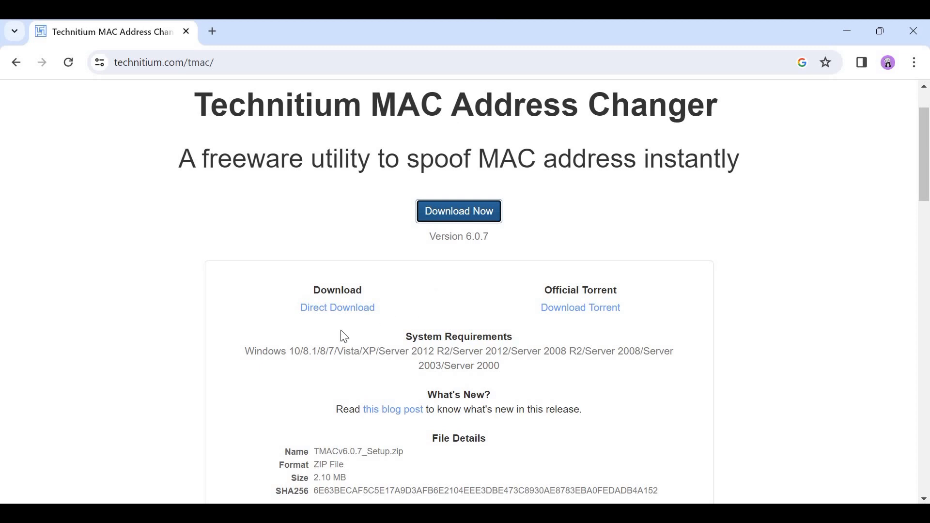
click(340, 309)
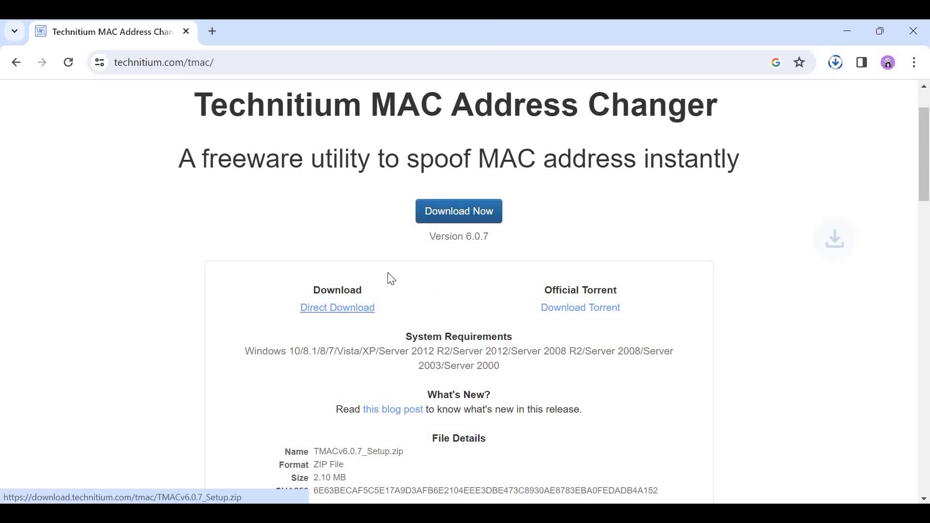
- Show the downloaded TMACv6.0.7_Setup (1) archive in its folder and extract all its contents
click(835, 62)
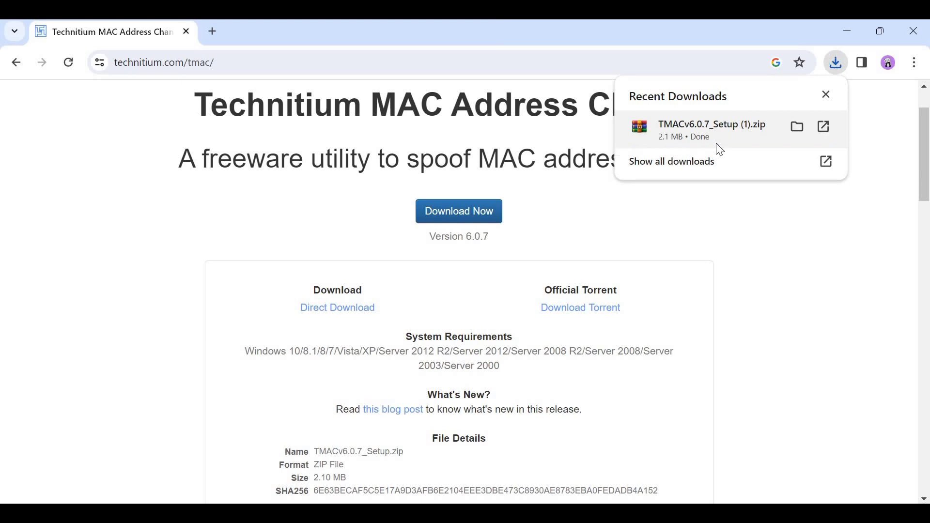
click(797, 128)
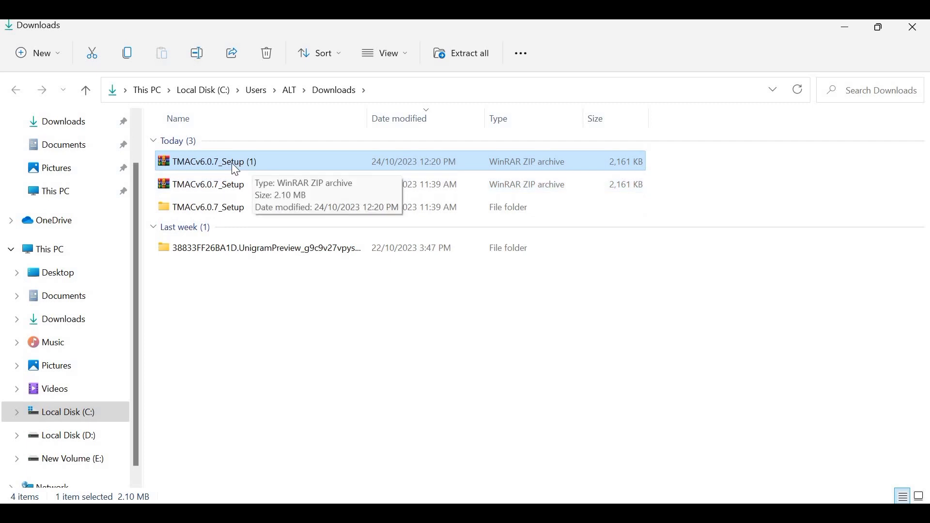
right_click(232, 164)
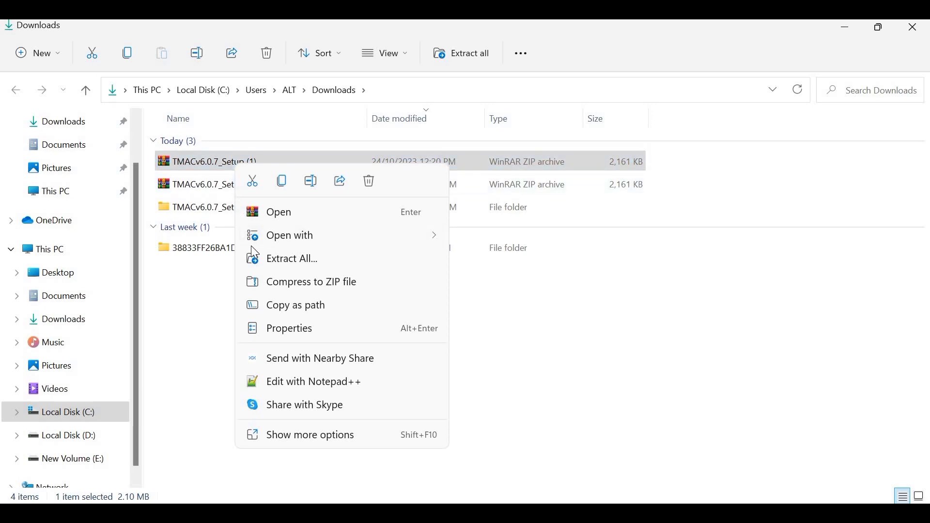
click(299, 261)
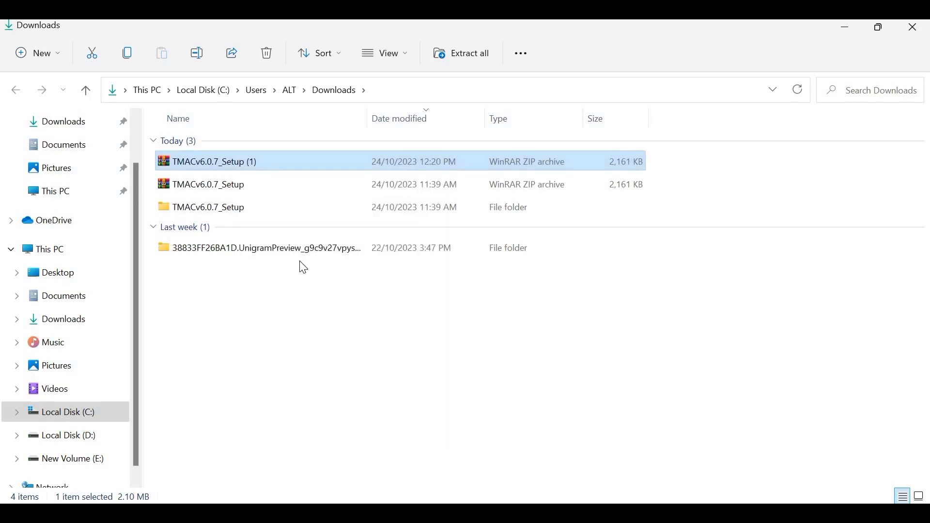
click(584, 421)
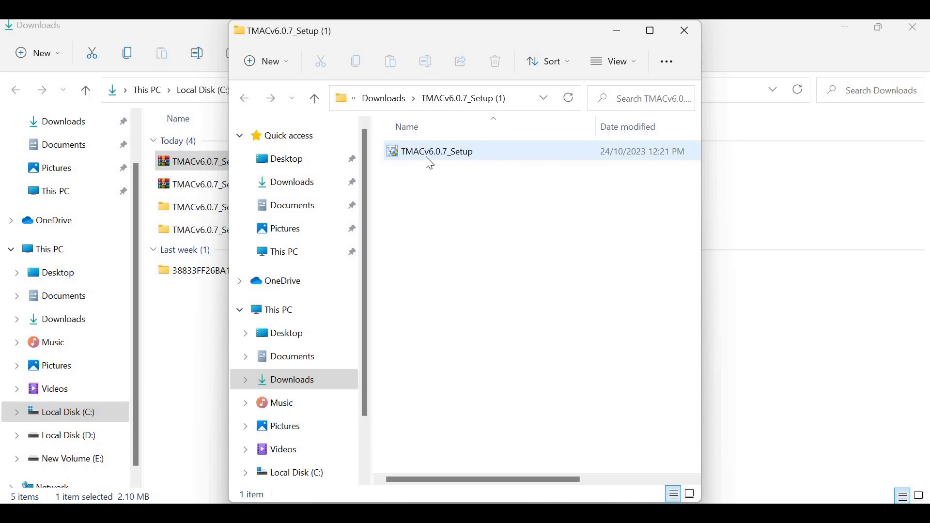
- Launch the TMACv6.0.7_Setup installer from the extracted folder and clear the open windows off the desktop
double_click(458, 163)
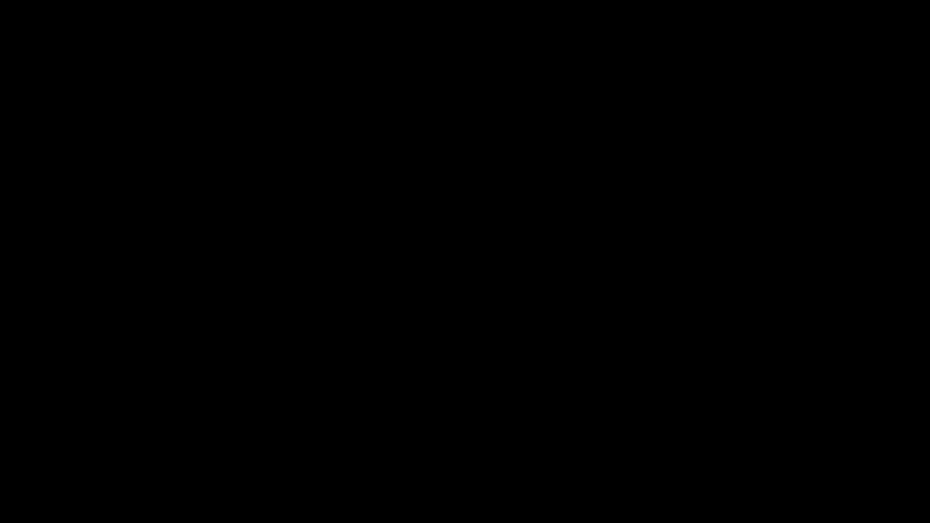
click(535, 400)
click(684, 30)
click(889, 28)
click(839, 34)
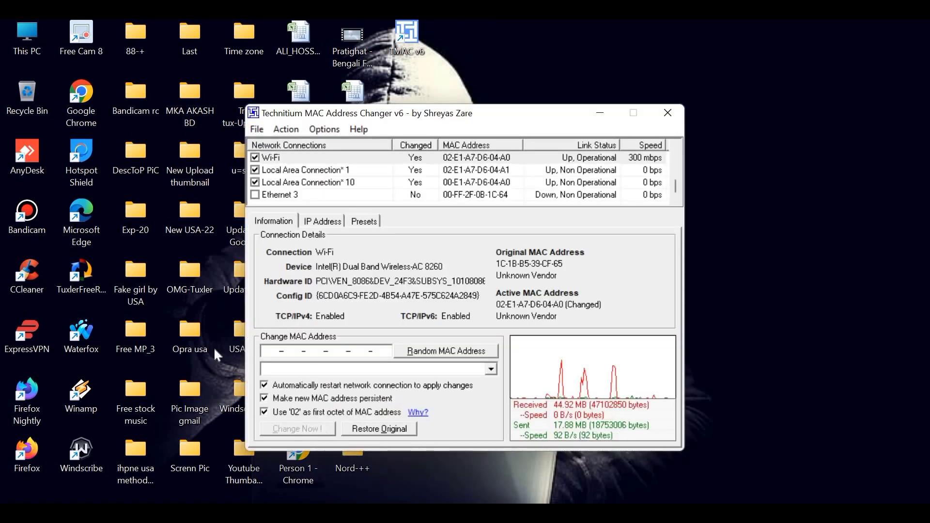
- Move the Technitium MAC Address Changer window slightly aside and look through its list of network connections
drag(516, 122, 573, 124)
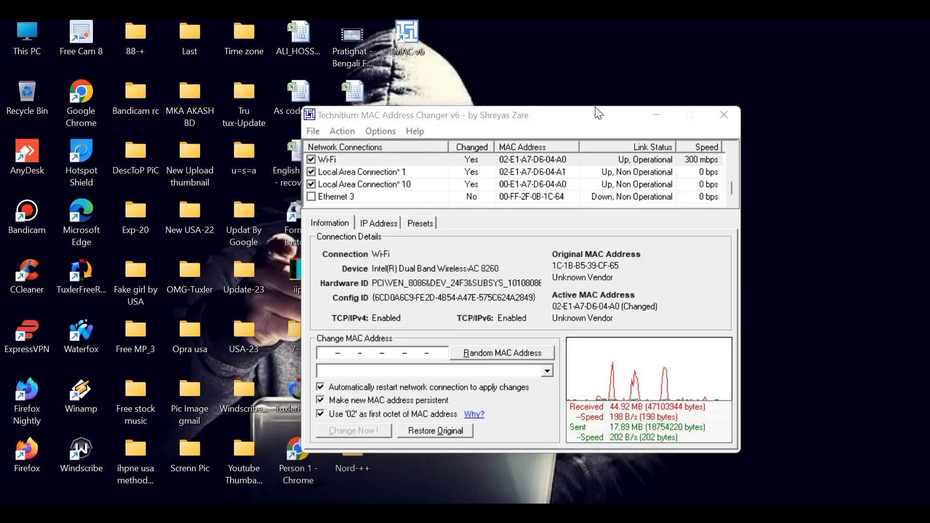
right_click(572, 58)
click(620, 122)
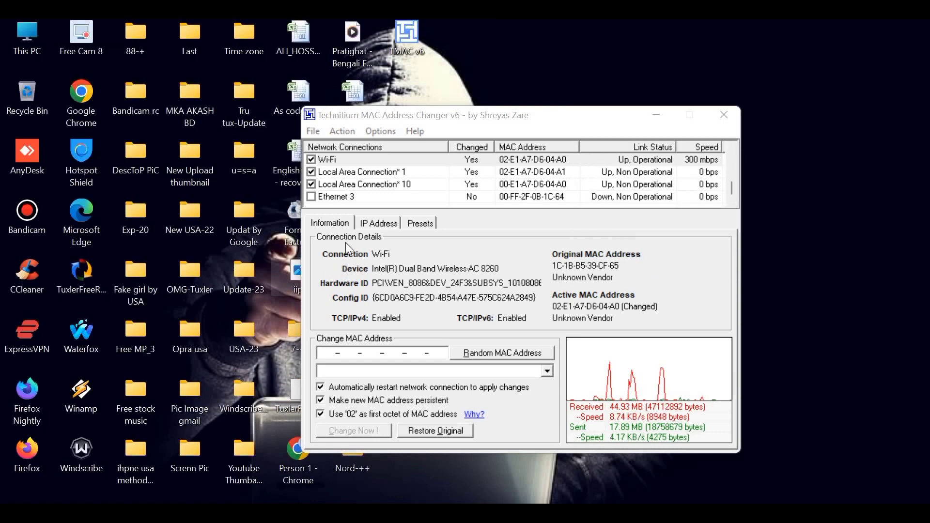
scroll(349, 165, up, 4)
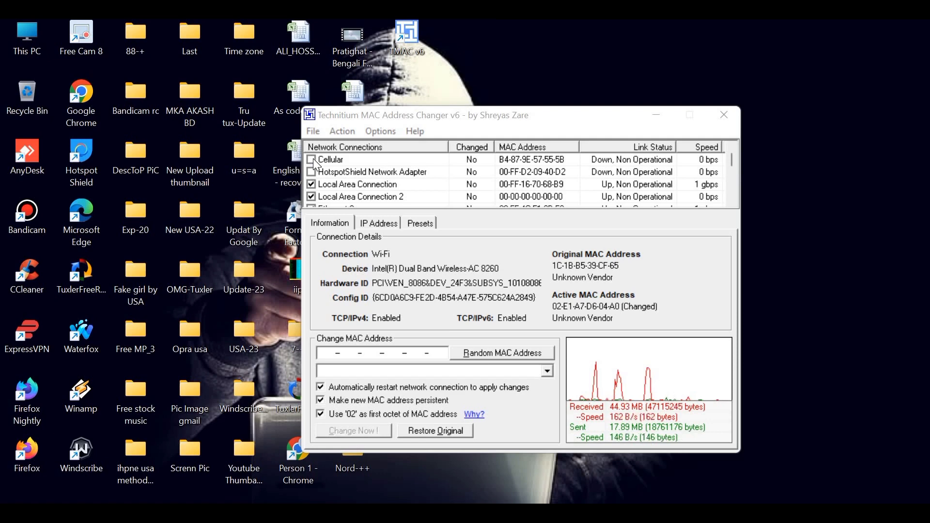
scroll(333, 176, down, 3)
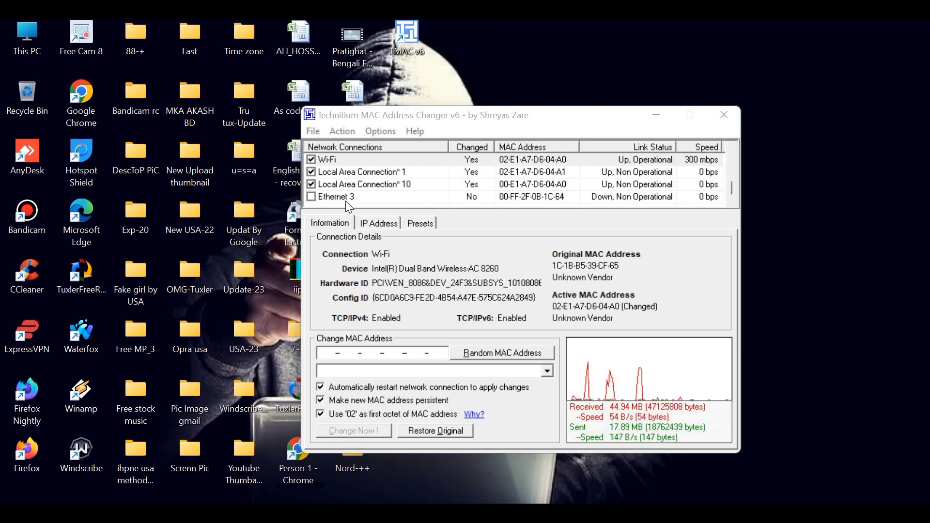
- Restore the original MAC address of the Wi-Fi connection and highlight the original address in its details
click(432, 432)
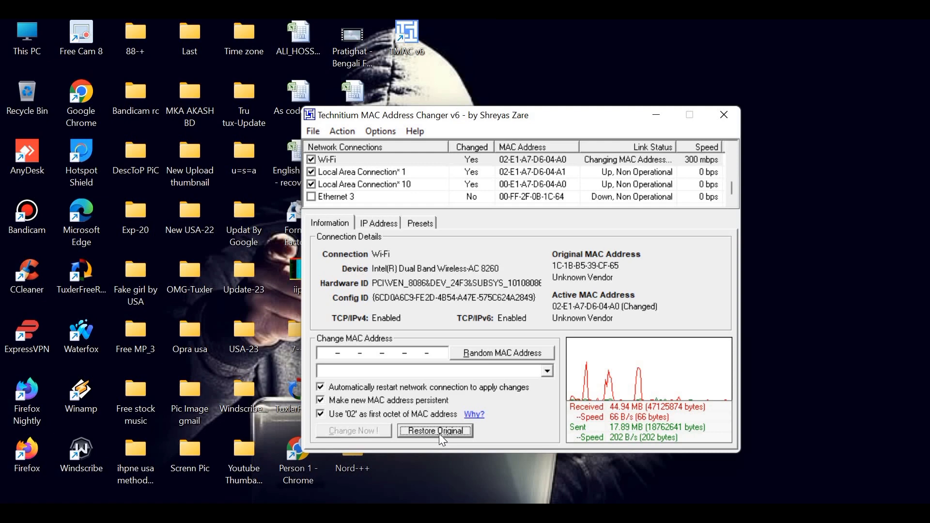
click(564, 313)
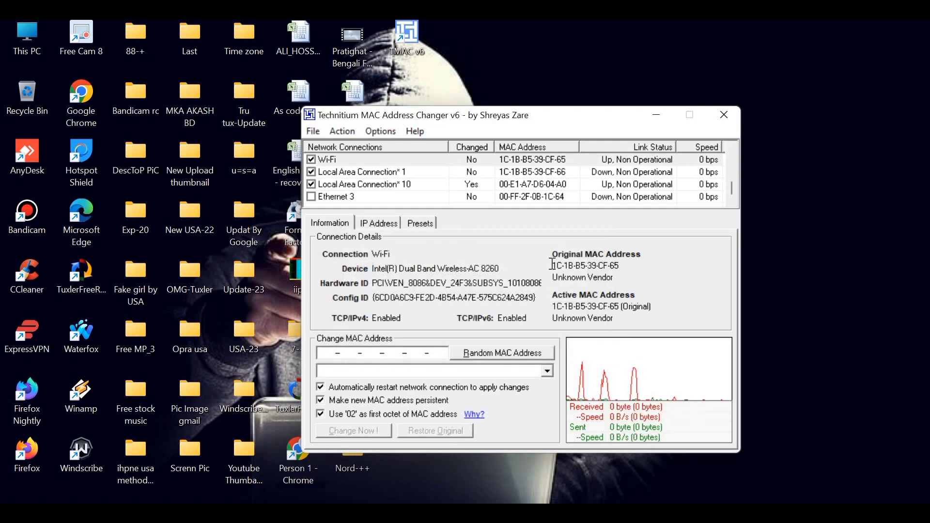
drag(621, 262, 552, 265)
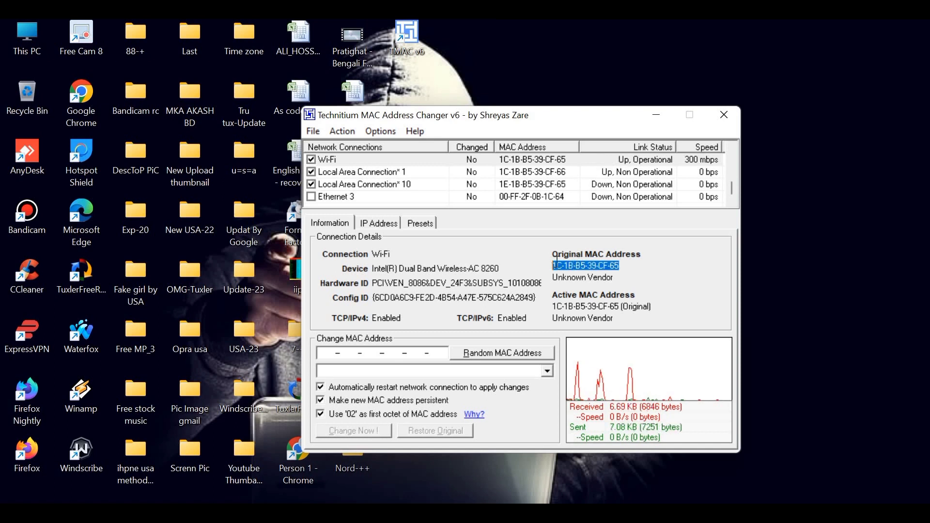
- Open the connected Wi-Fi network's properties in Windows Settings and check its physical address (MAC)
double_click(30, 39)
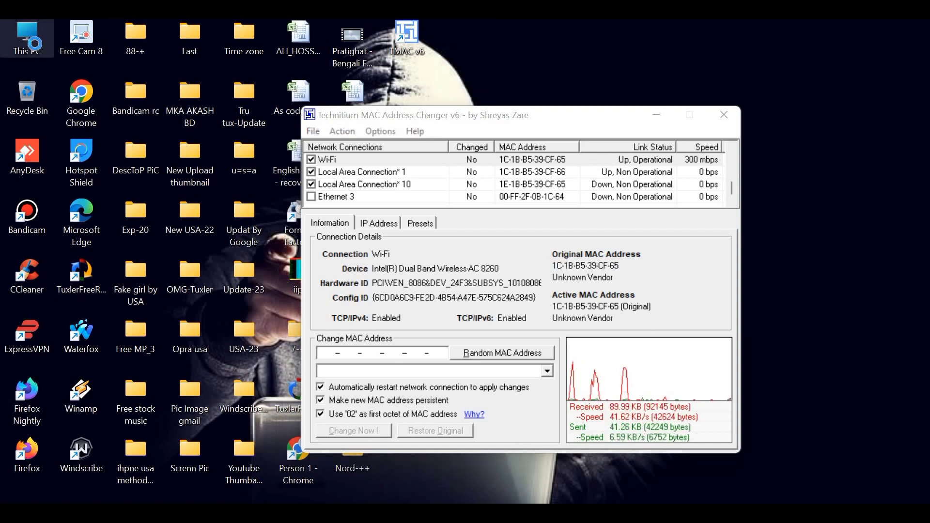
right_click(32, 41)
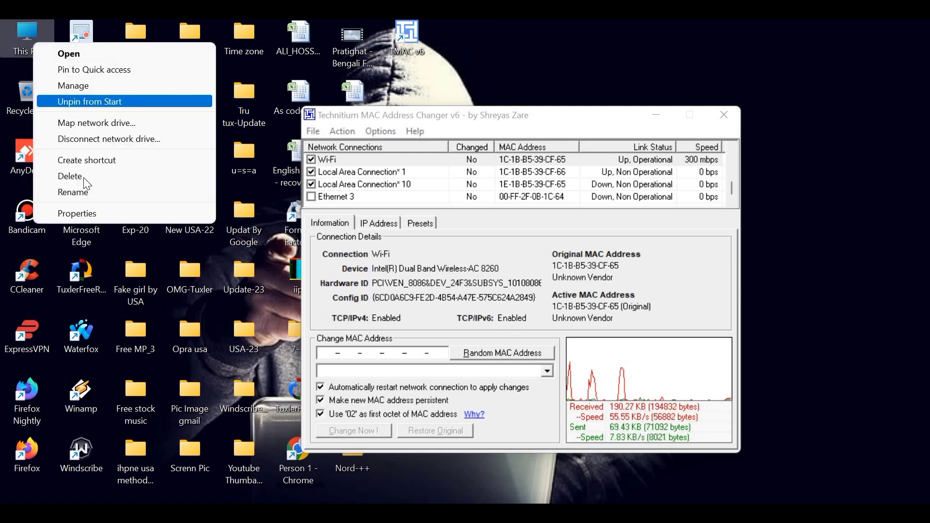
click(77, 213)
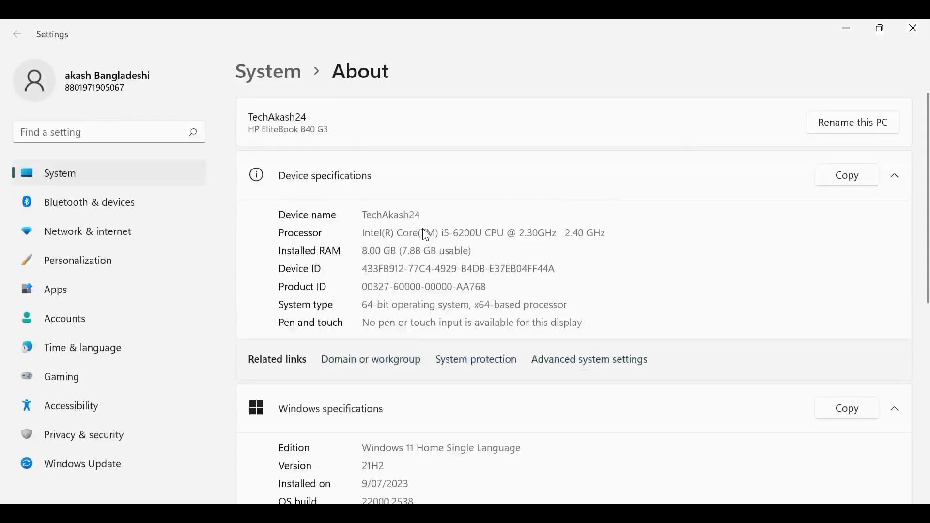
scroll(495, 439, down, 3)
scroll(495, 438, down, 5)
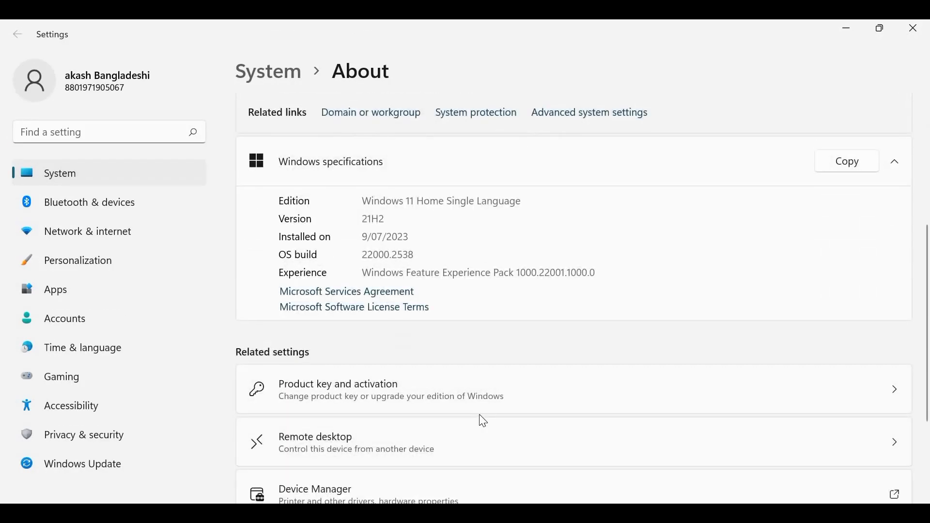
click(86, 234)
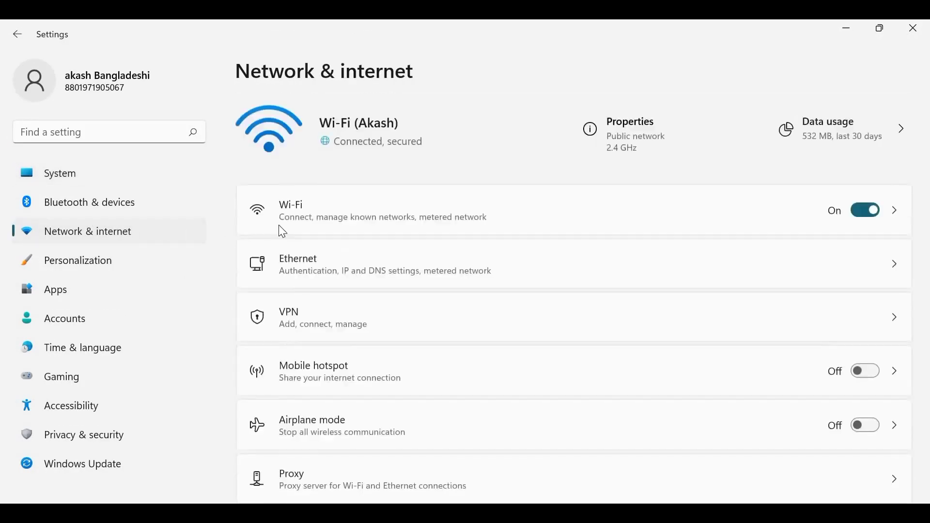
click(629, 140)
scroll(623, 139, down, 10)
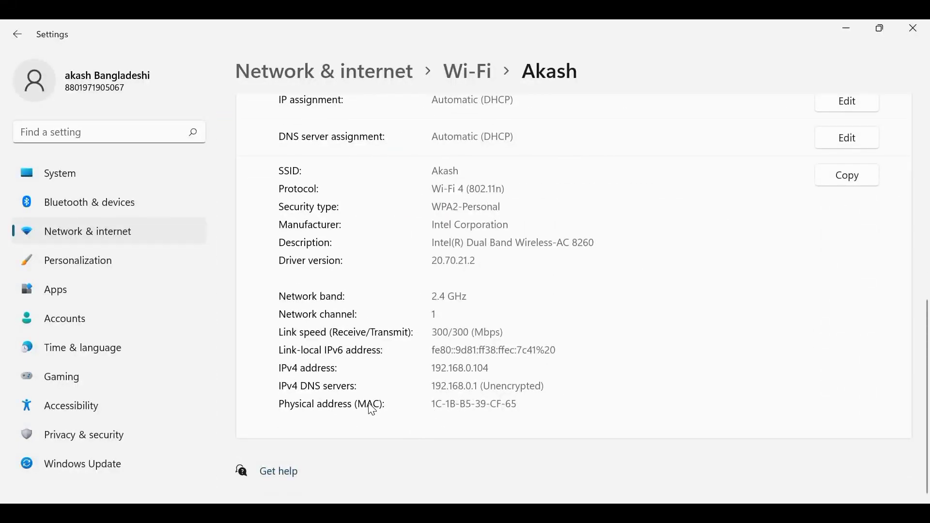
drag(531, 404, 435, 404)
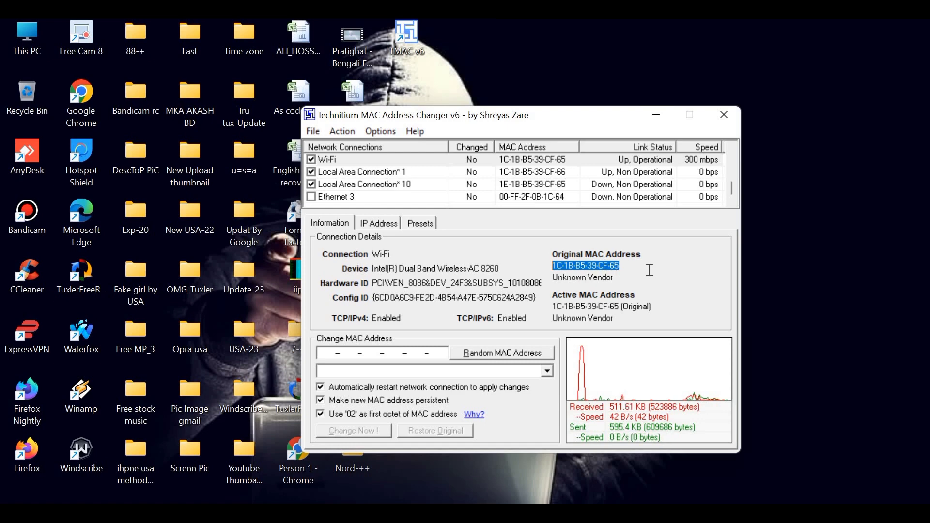
- Disable the Wi-Fi and Ethernet 2 network connections, confirming the disable request for each
click(620, 270)
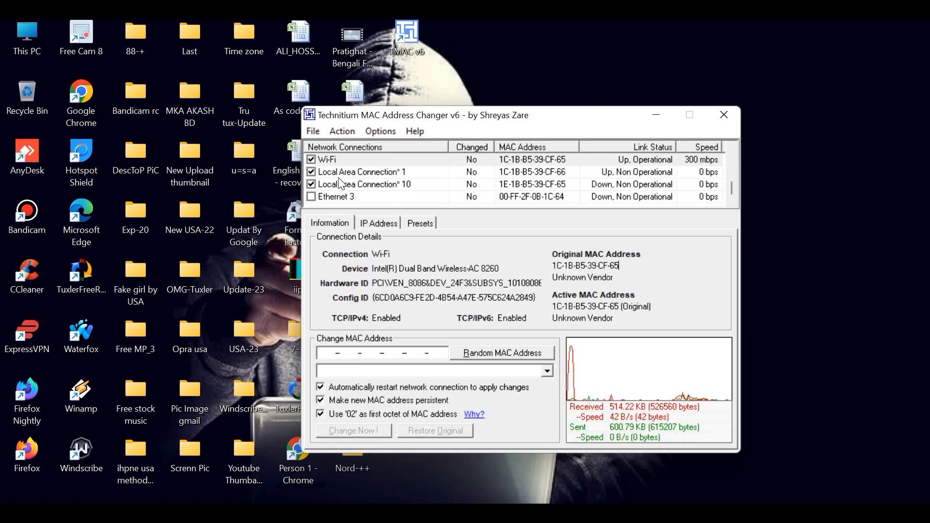
click(311, 160)
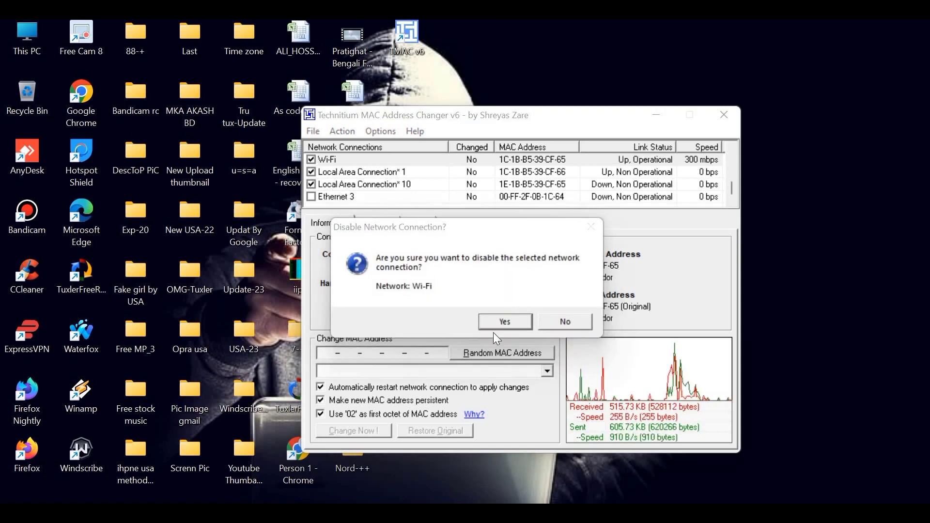
click(505, 322)
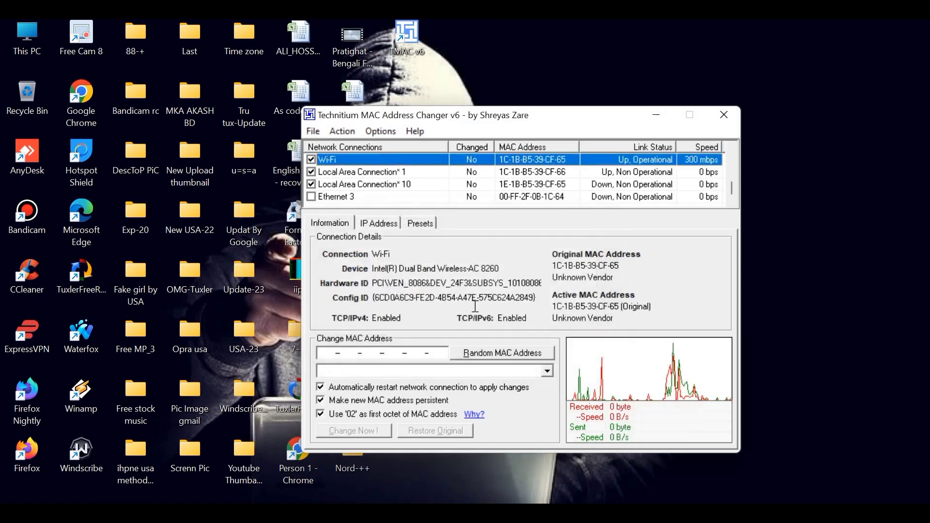
click(312, 160)
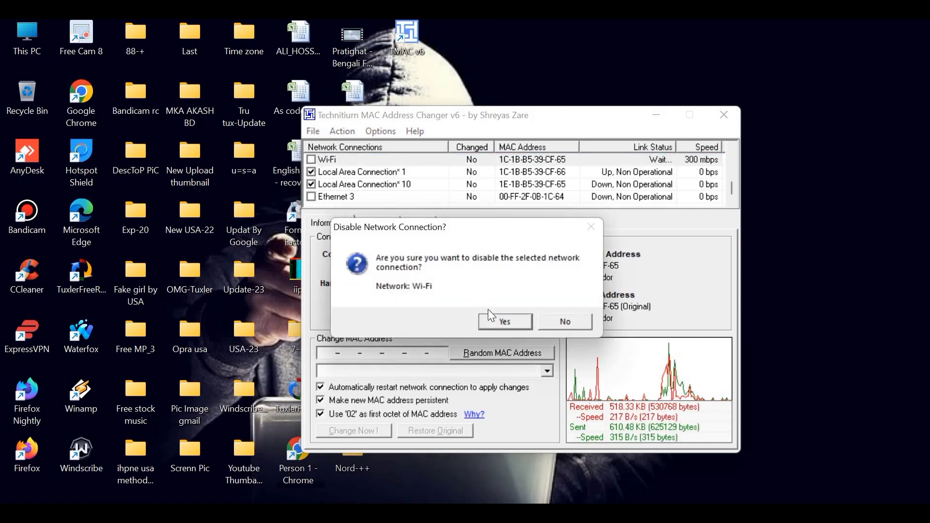
click(503, 322)
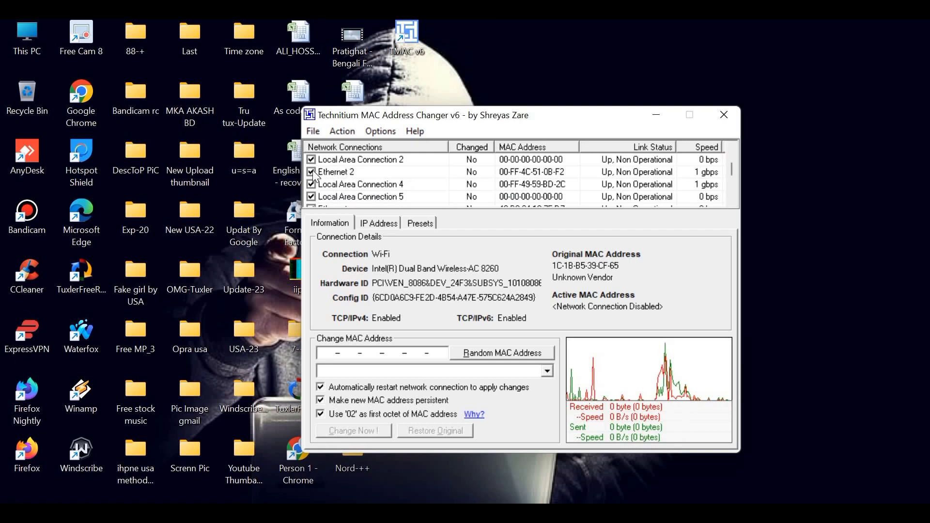
click(312, 172)
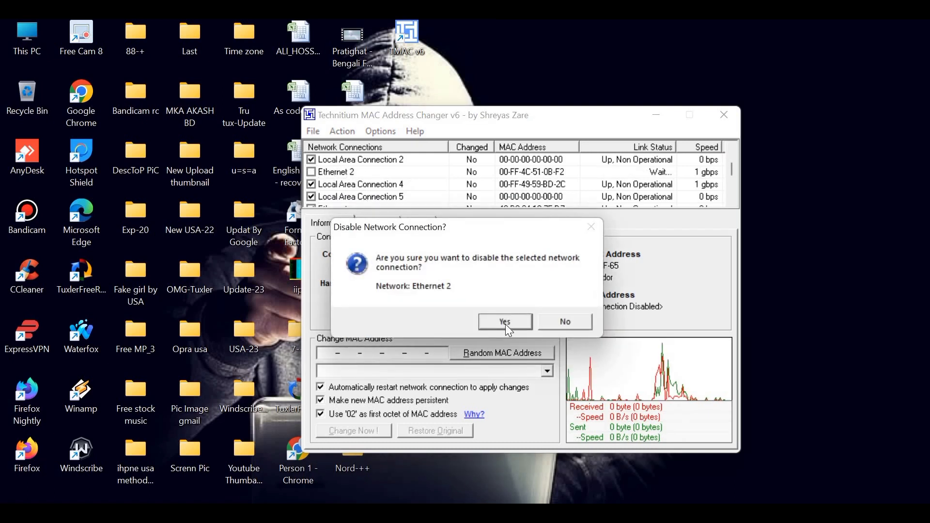
click(505, 324)
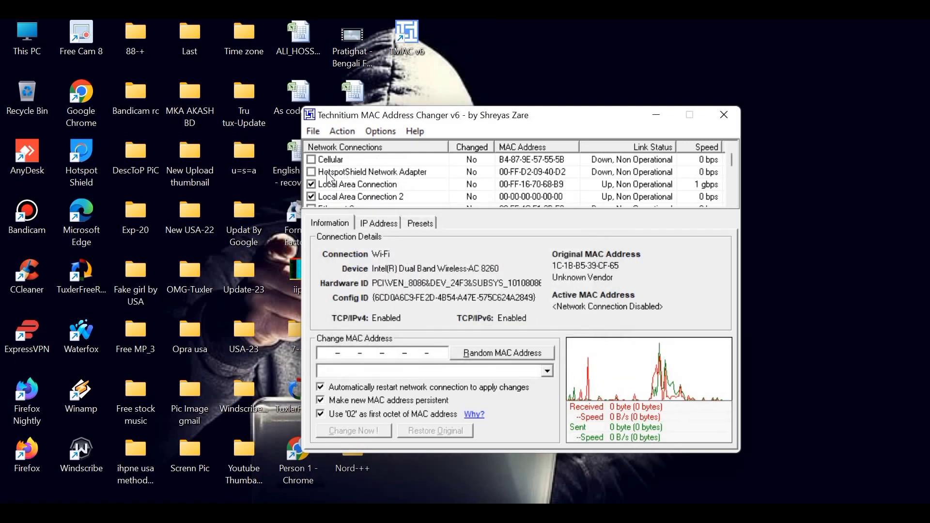
- Generate the random MAC address 02-13-D8-06-FE-64 for the Wi-Fi connection and apply the change
scroll(327, 172, down, 3)
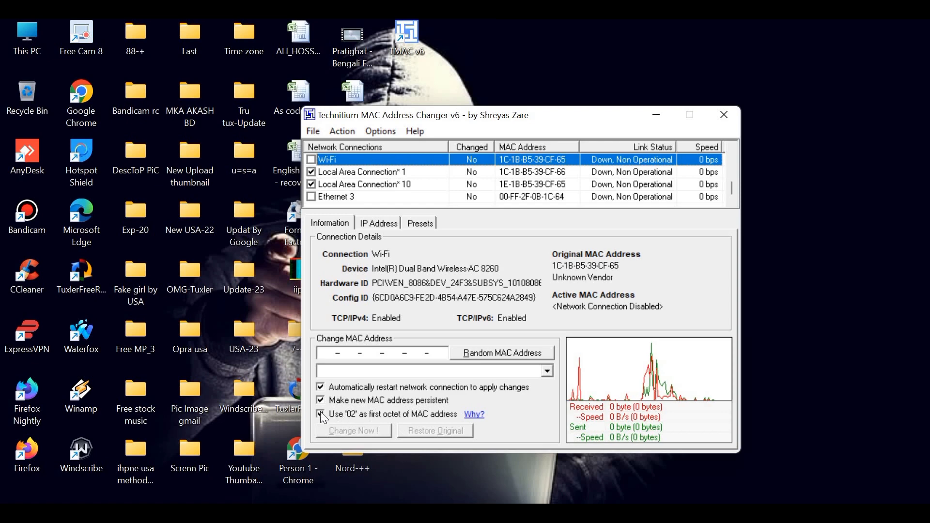
click(499, 354)
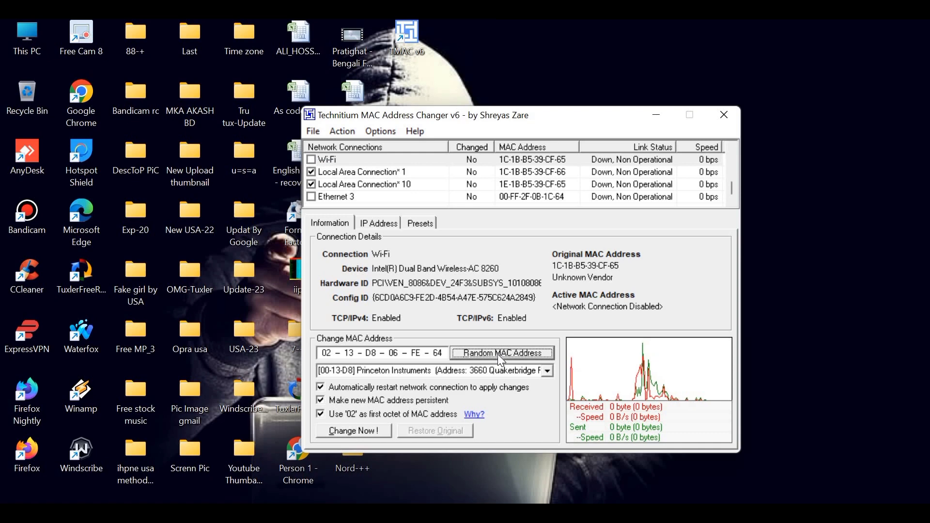
click(355, 429)
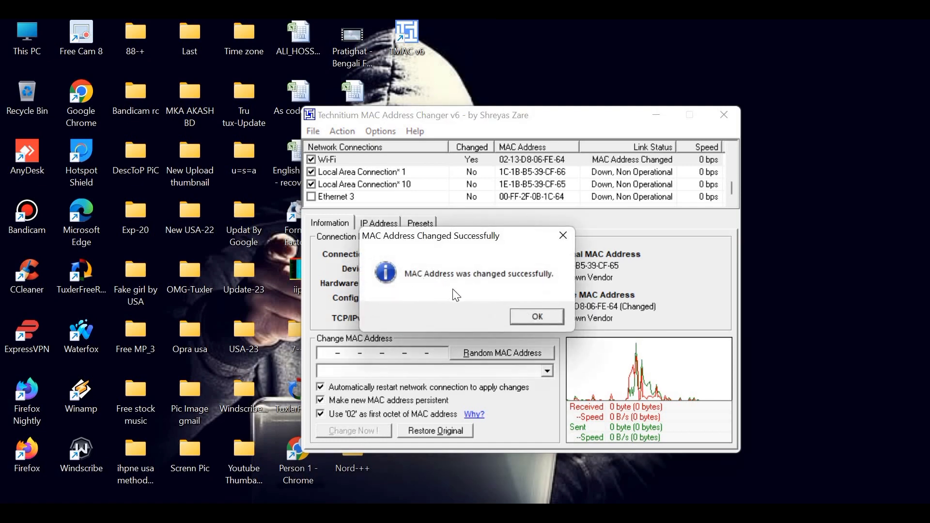
click(535, 318)
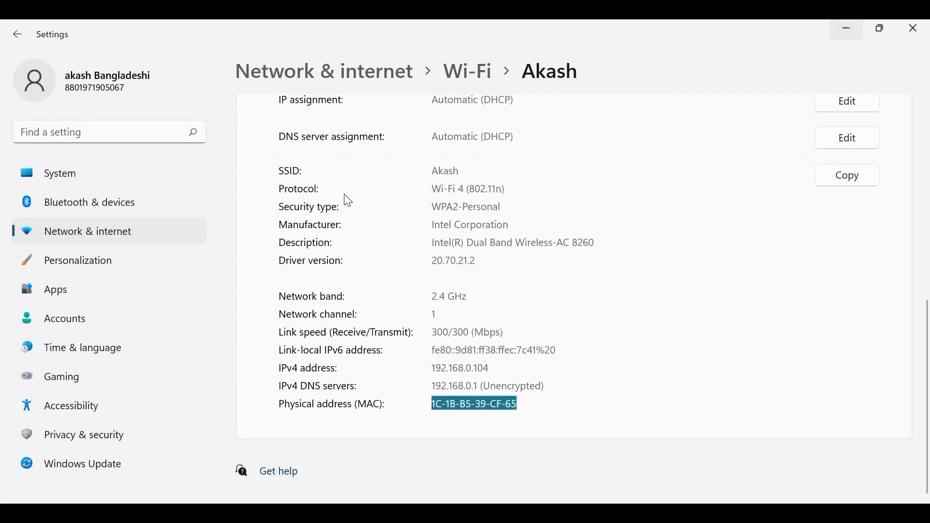
- Reload the connected Wi-Fi network's properties in Windows Settings and highlight its physical address (MAC)
click(21, 36)
click(22, 36)
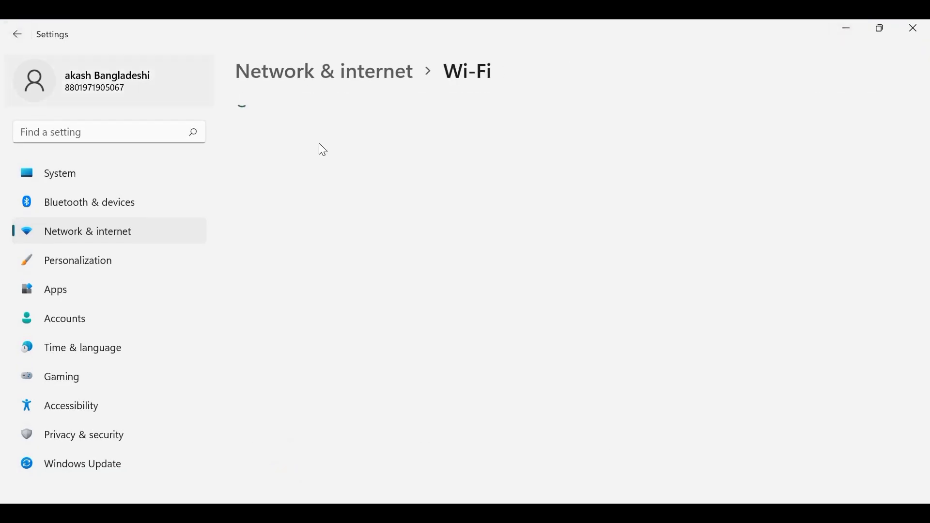
click(135, 234)
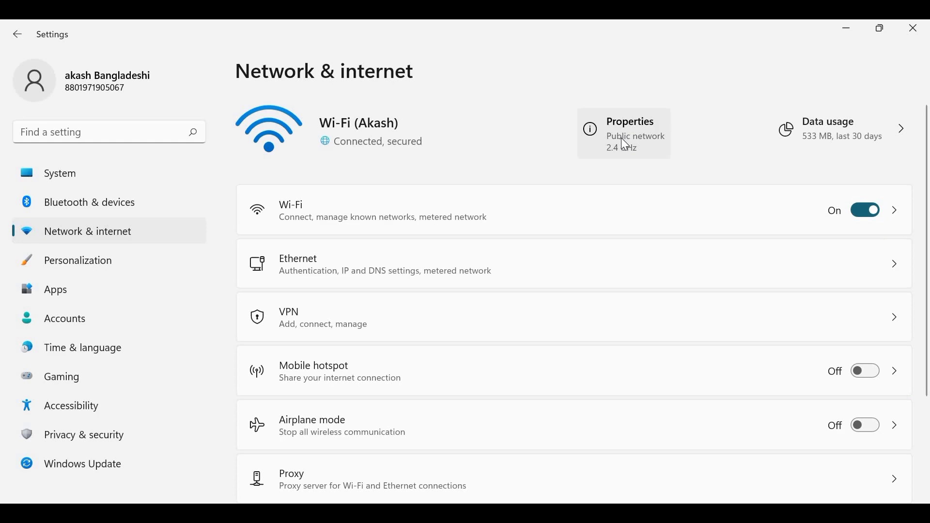
click(626, 144)
scroll(523, 324, down, 5)
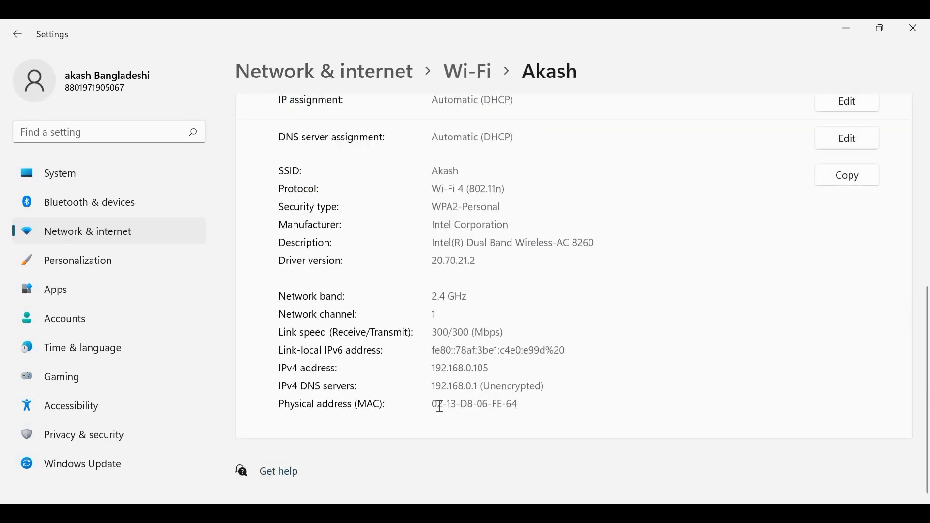
drag(434, 404, 522, 407)
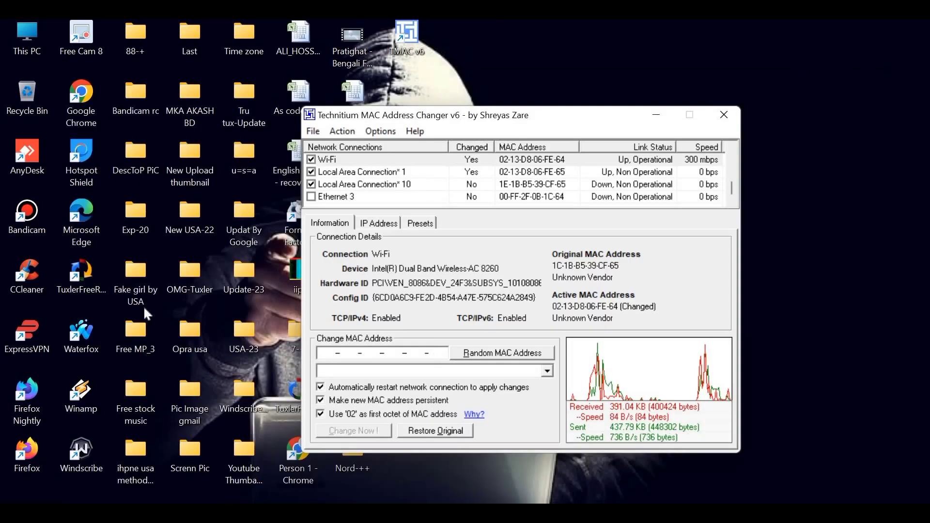
- Compare the original and active MAC addresses of the Wi-Fi connection in Technitium MAC Address Changer, highlighting the active one
drag(562, 265, 563, 310)
double_click(576, 305)
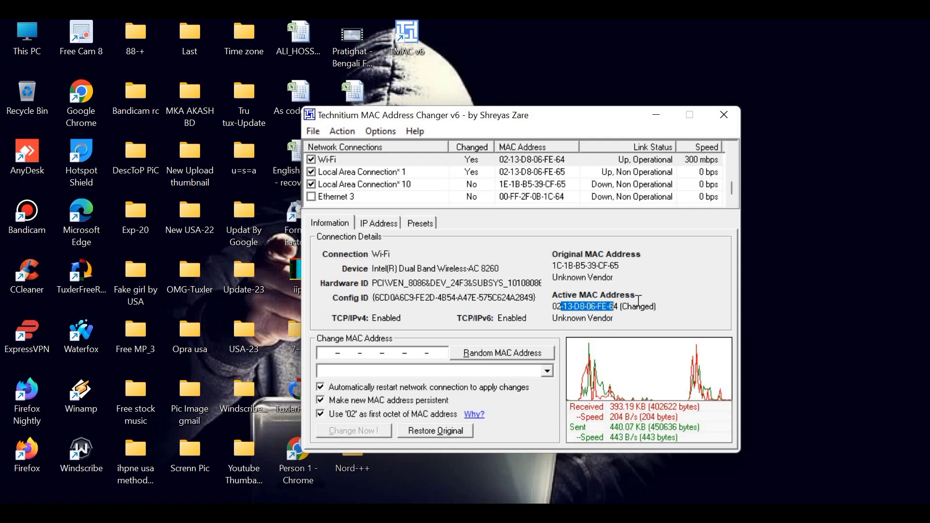
click(652, 282)
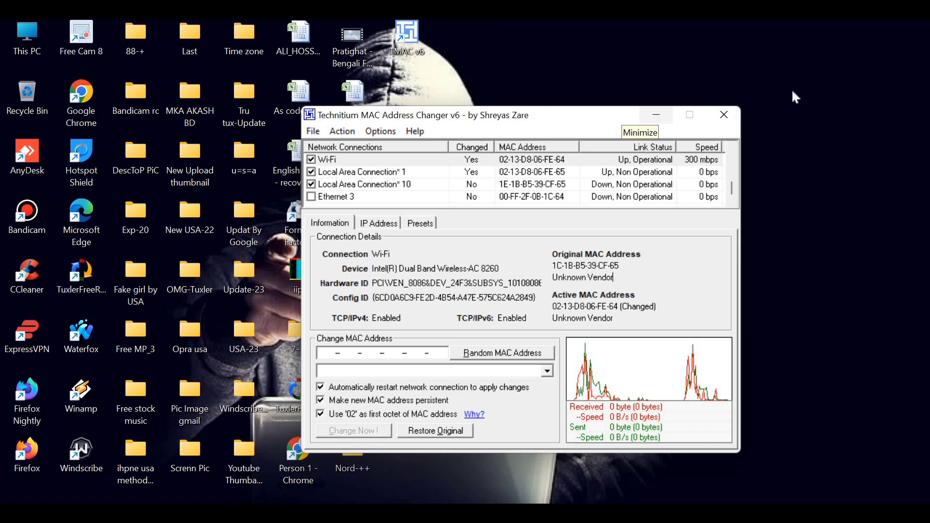
- Minimize the MAC address changer window and refresh the desktop
click(656, 116)
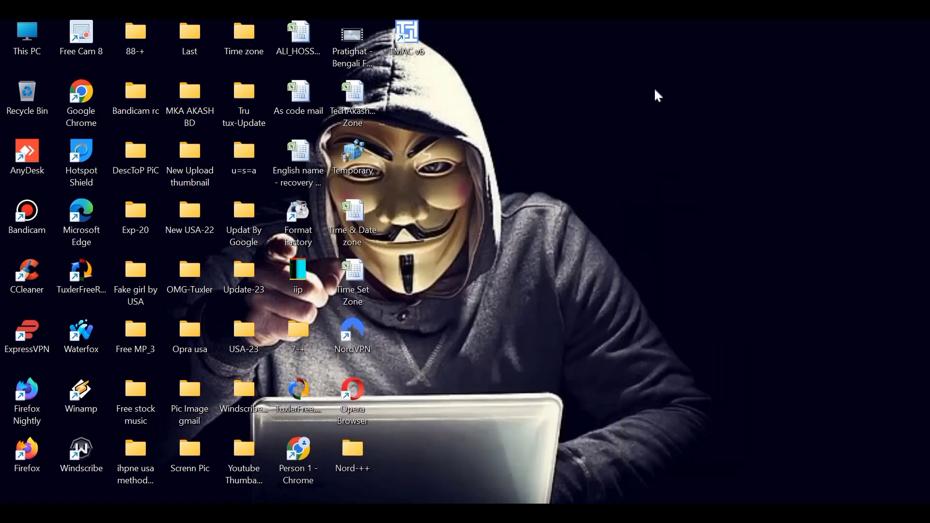
right_click(577, 182)
click(582, 178)
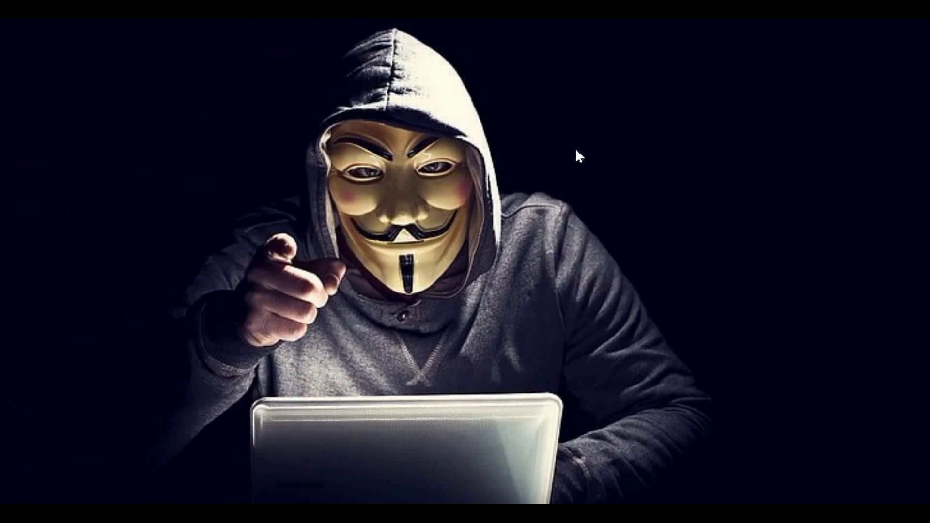
right_click(649, 201)
click(660, 202)
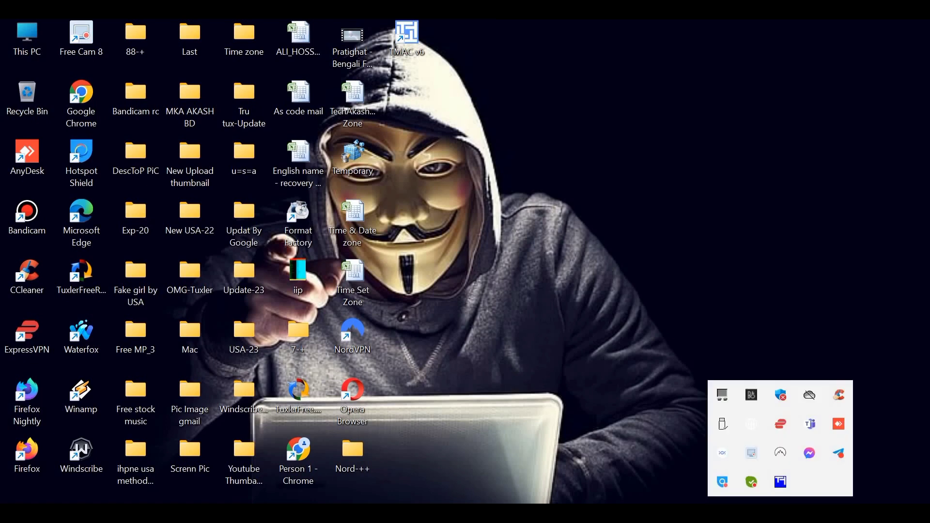
- Switch to NordVPN and look through its list of server countries
click(780, 453)
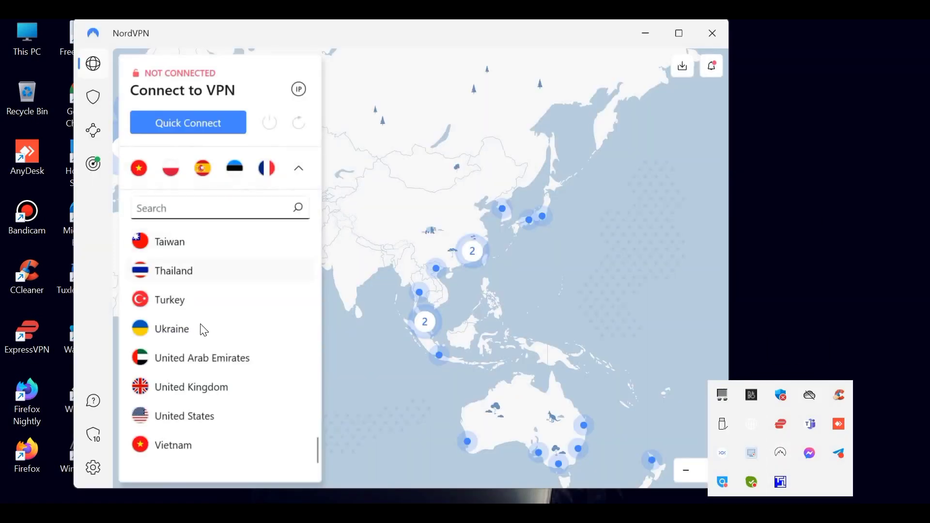
scroll(202, 328, up, 3)
scroll(197, 376, up, 10)
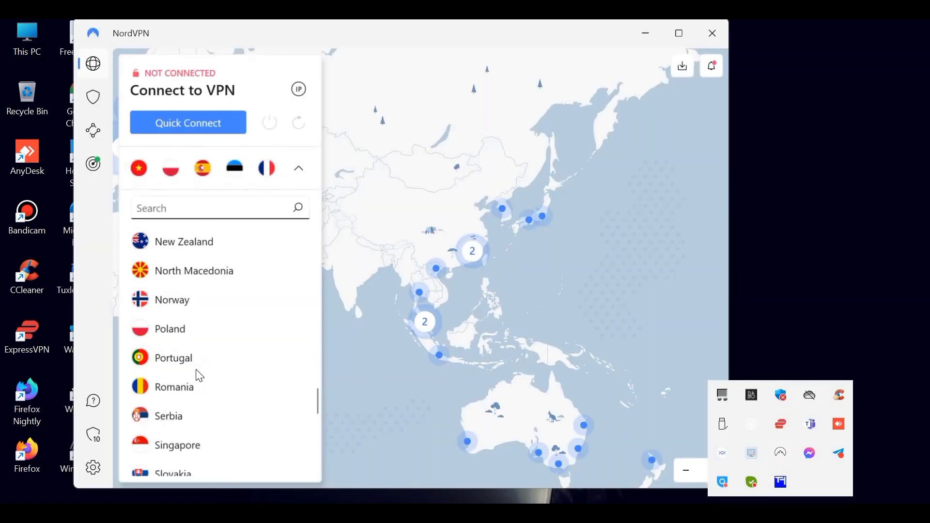
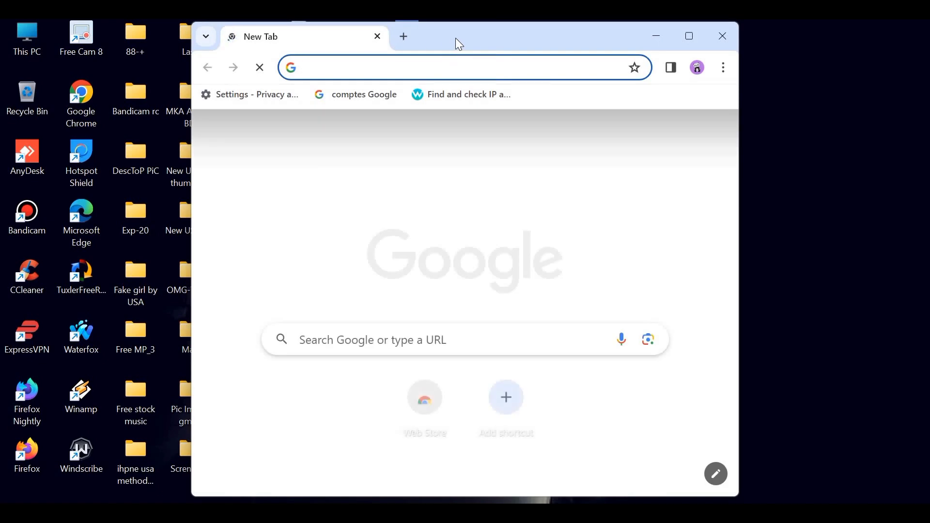
- Open the bookmarked Google account sign-up page in a maximized Chrome window and submit the account holder's first name and surname
double_click(456, 39)
click(179, 91)
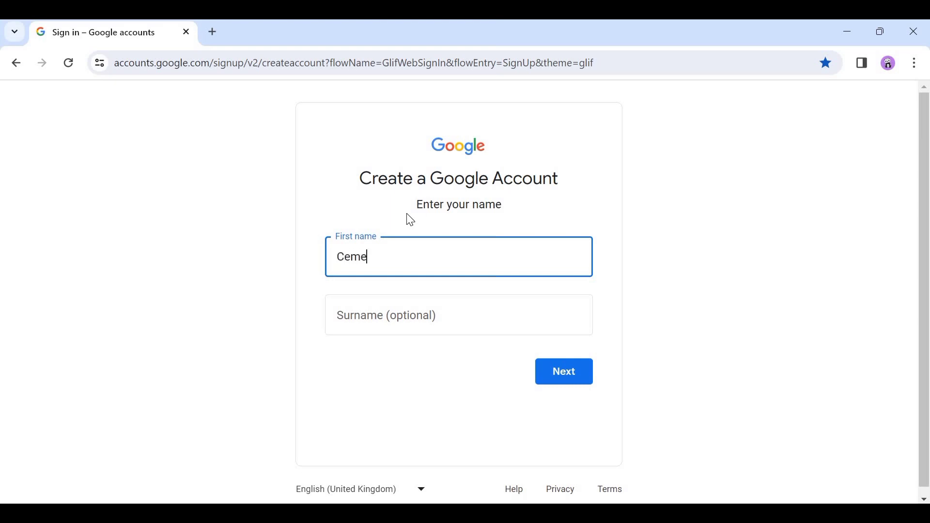
key(Tab)
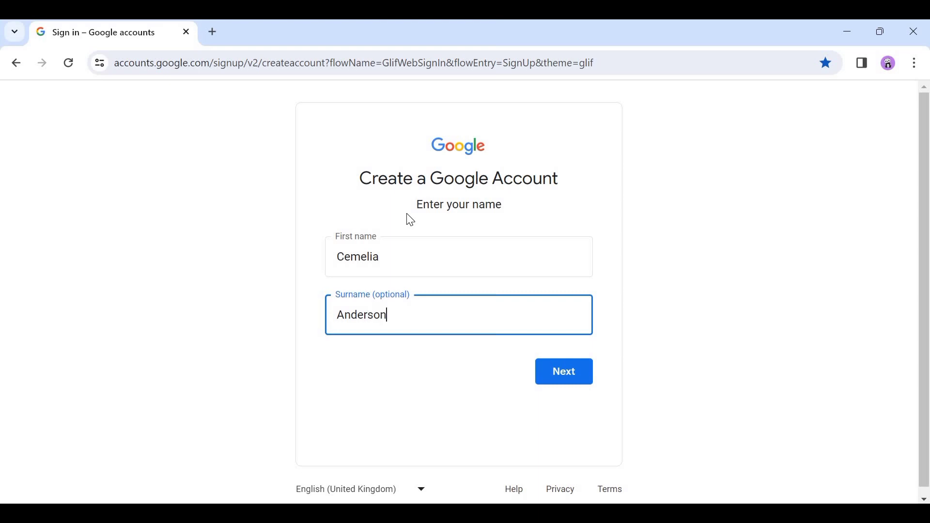
key(Return)
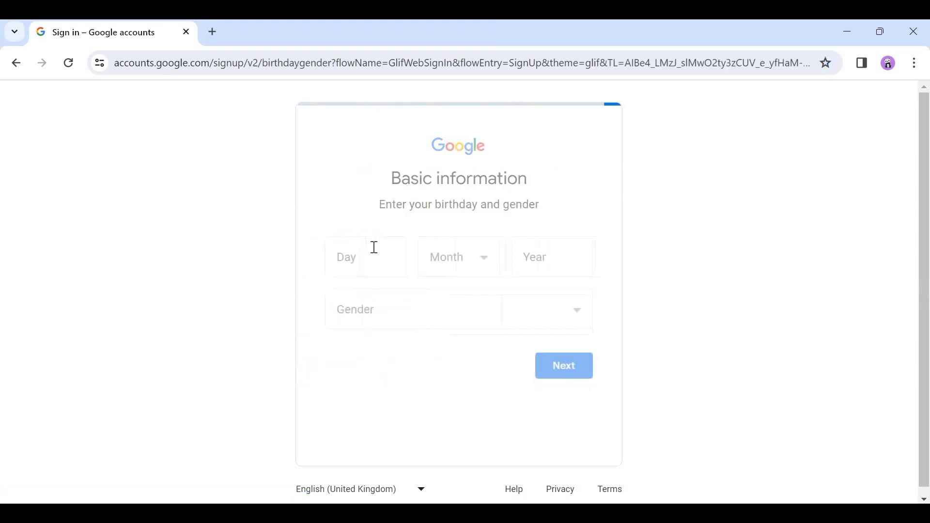
- Fill in the date of birth, choose Female as the gender, and submit the basic information
click(373, 254)
text(23)
click(482, 257)
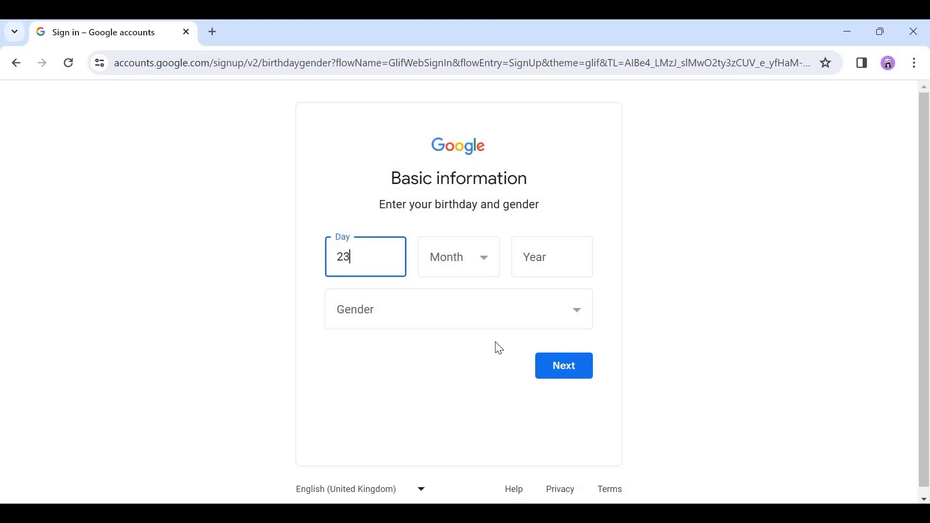
click(496, 347)
click(547, 249)
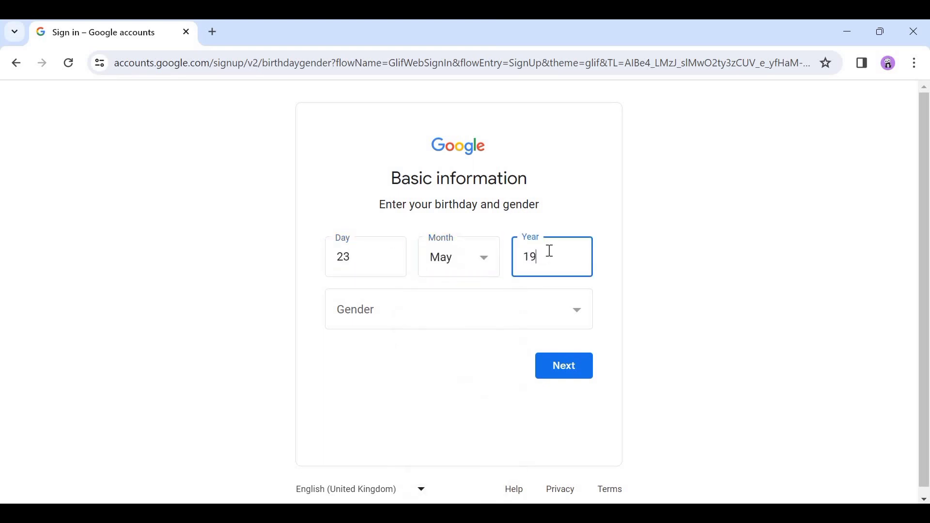
text(1983)
click(444, 329)
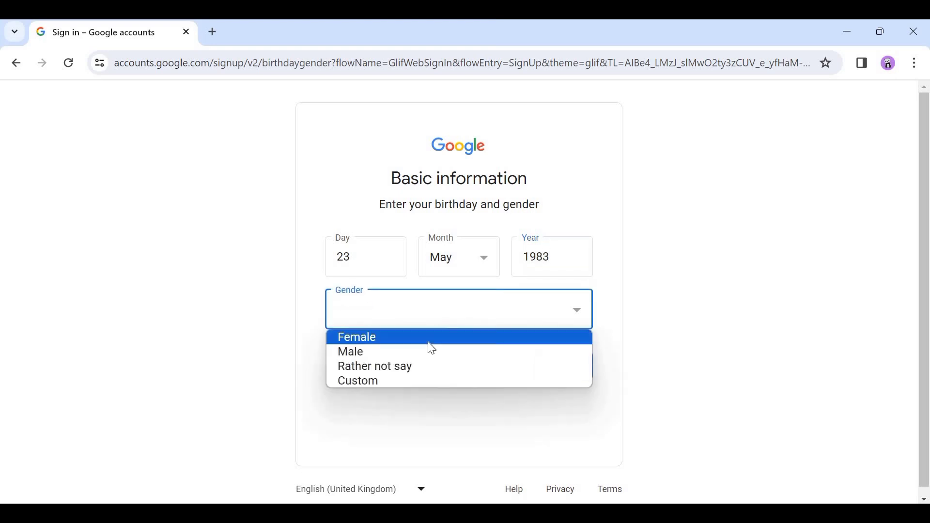
click(430, 335)
click(573, 366)
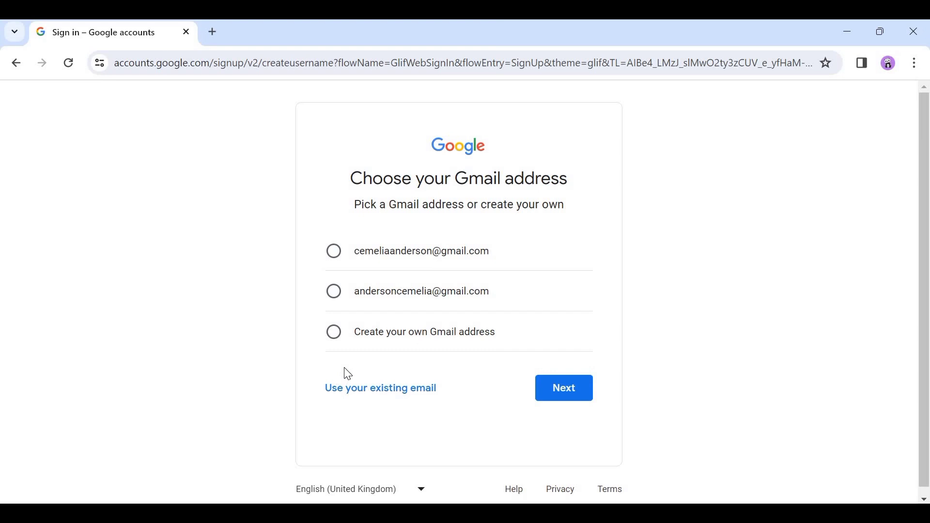
- Choose to create a custom Gmail address, enter the desired address, and submit it
click(357, 333)
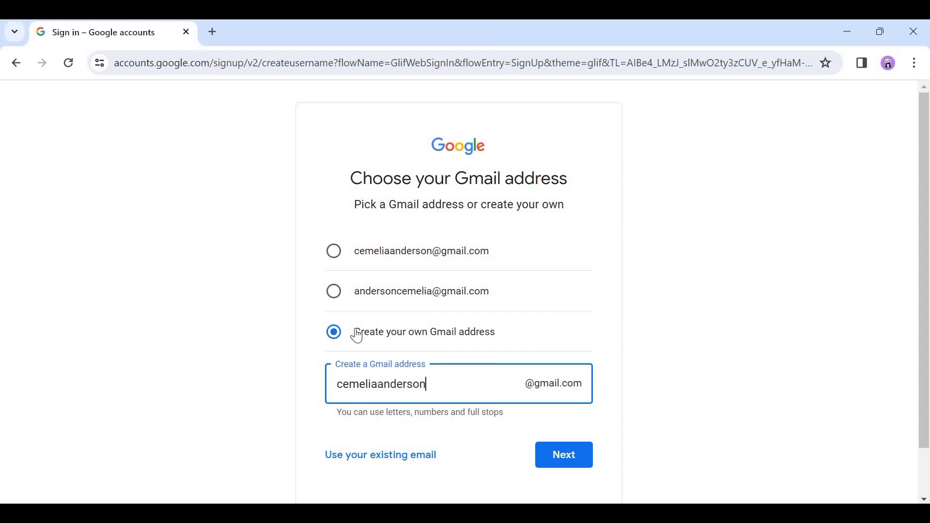
key(Return)
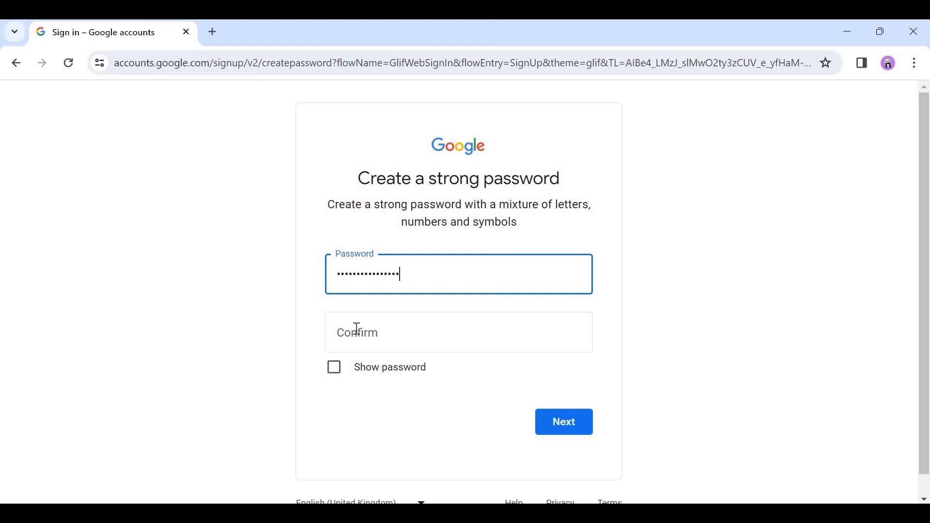
- Fill in the account password and copy it into the confirmation field, showing the password only while copying
click(334, 363)
drag(450, 278, 236, 270)
key(ctrl+c)
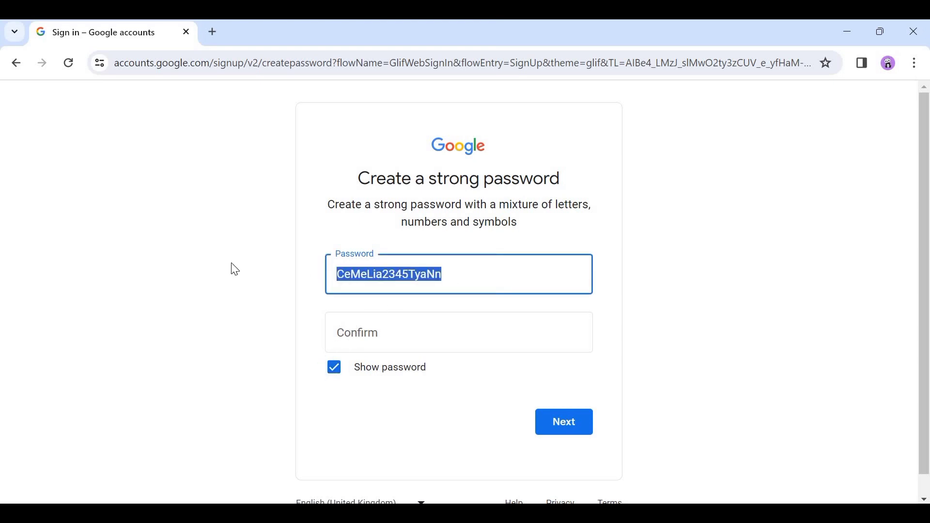
click(396, 333)
key(ctrl+v)
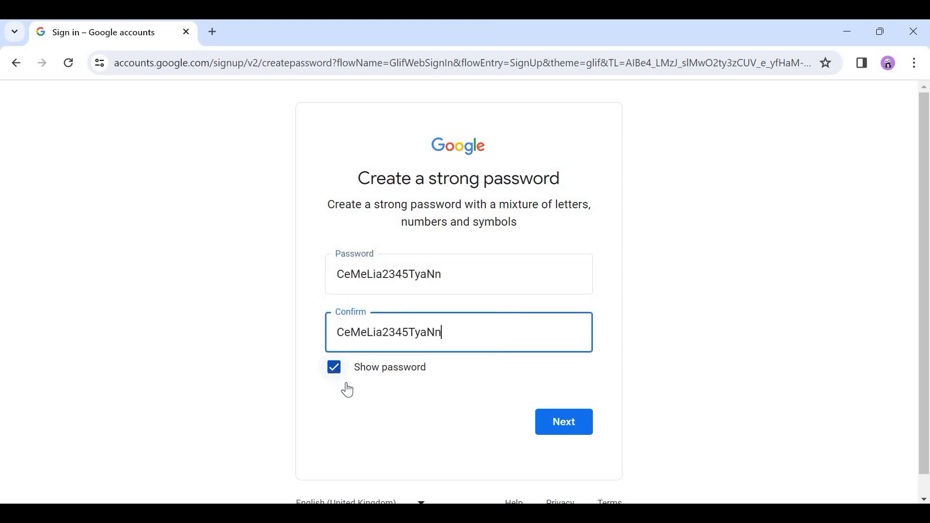
click(335, 369)
scroll(445, 409, down, 1)
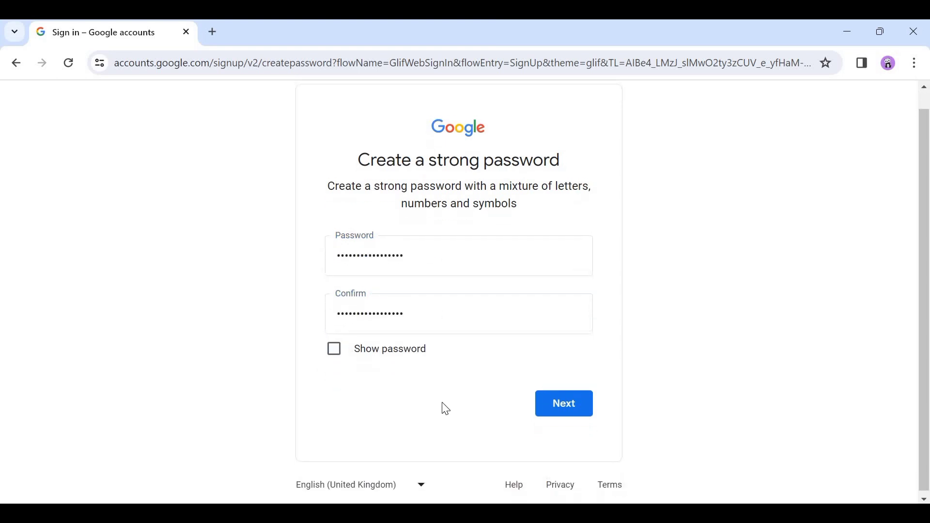
- Submit the account password and paste it into cell B36 of the Mixed Gmail=October//23 spreadsheet
click(550, 403)
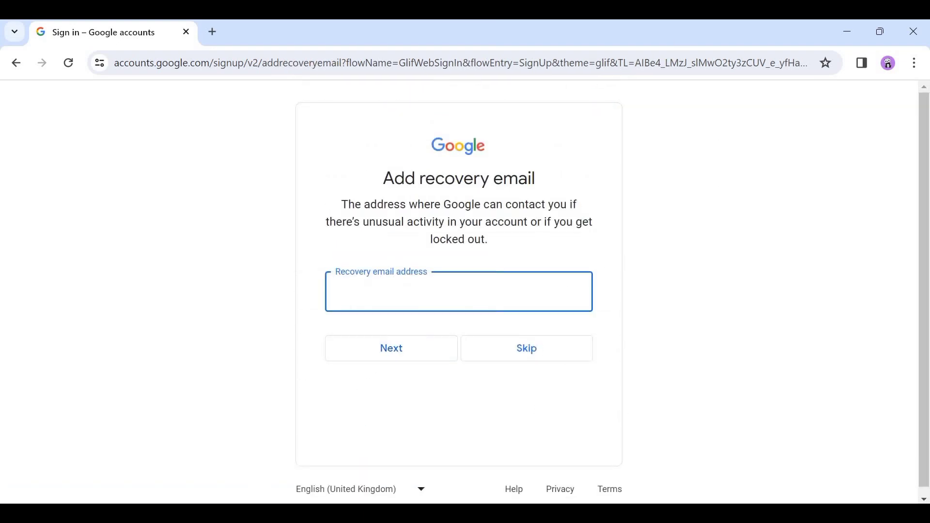
key(alt+Tab)
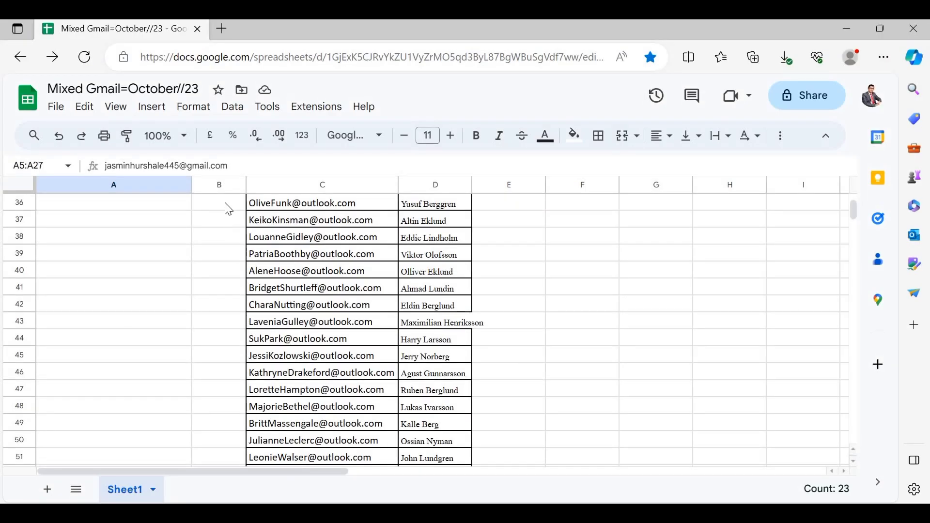
click(229, 209)
key(ctrl+v)
- Copy the recovery e-mail from cell C36 and paste it as the recovery email address in the Google sign-up
click(291, 209)
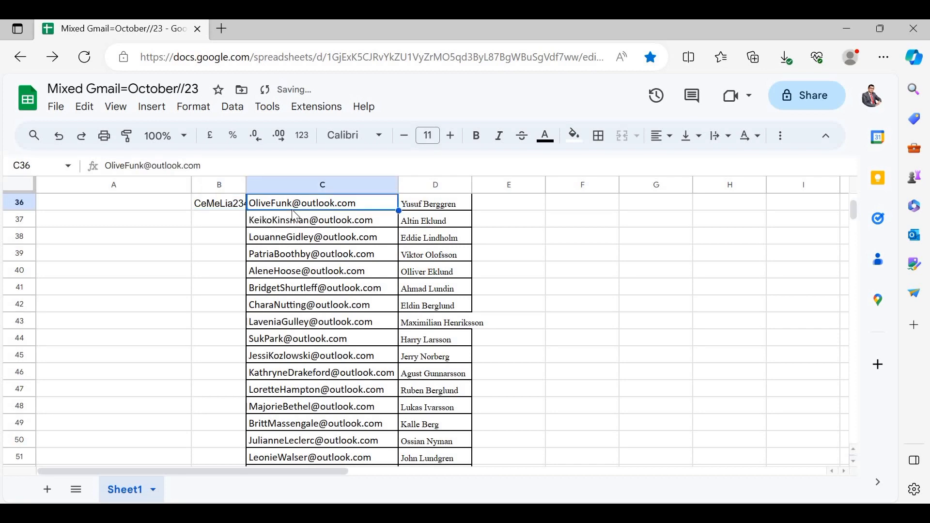
key(ctrl+c)
key(alt+Tab)
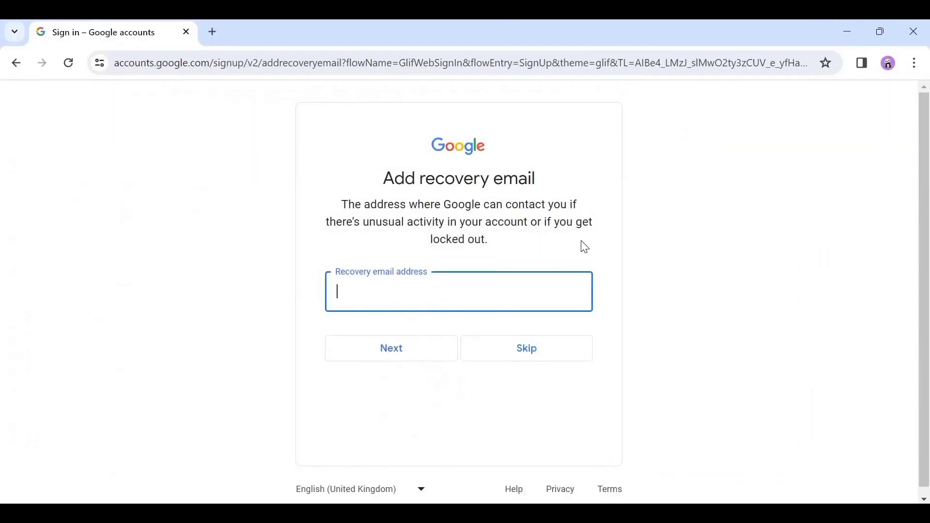
key(ctrl+v)
- Open the sign-up page's address in a second tab and submit another account holder's first name and surname
click(251, 70)
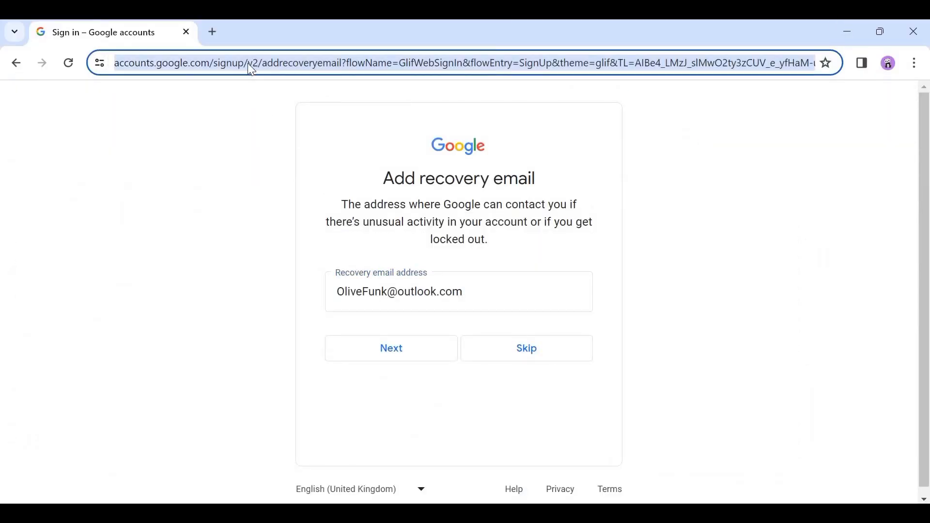
key(ctrl+c)
key(ctrl+t)
key(ctrl+v)
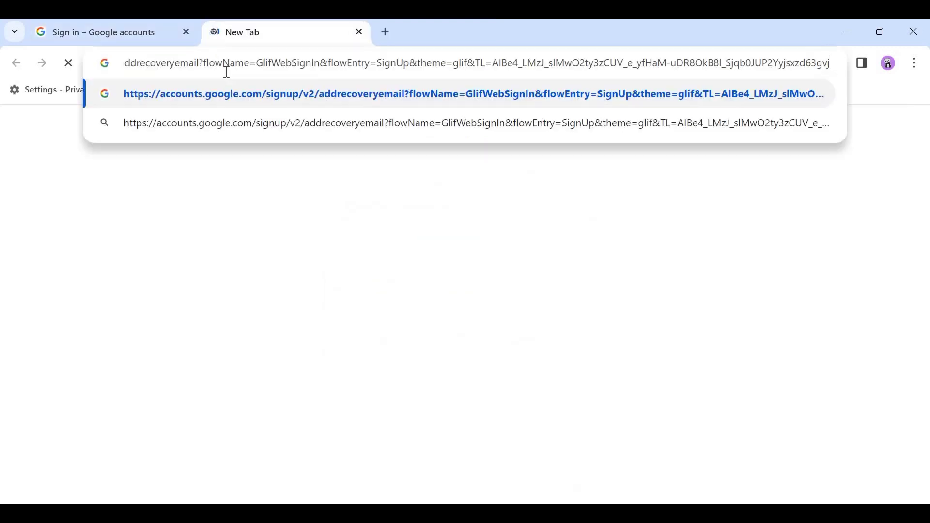
key(Return)
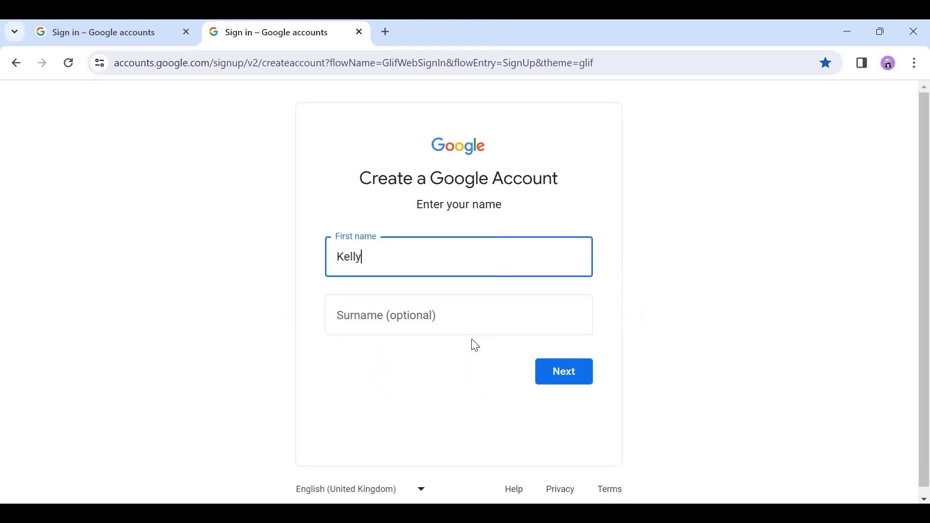
key(Tab)
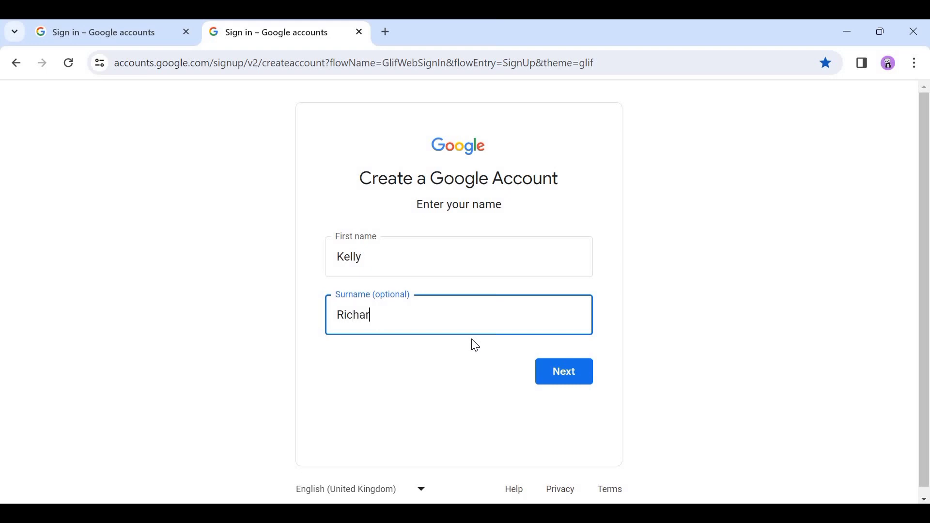
text(Richardson)
key(Return)
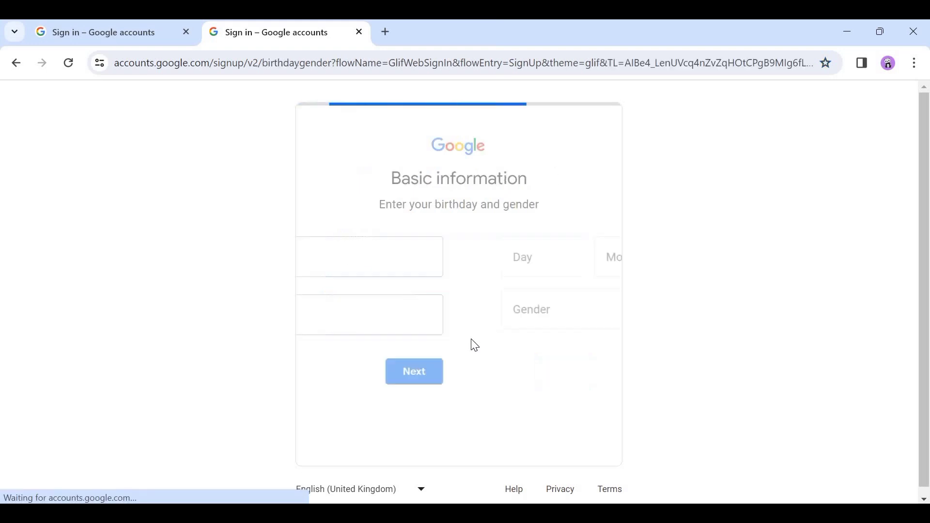
- Fill in the second account's date of birth, choose a gender, and submit the basic information
click(371, 256)
text(3)
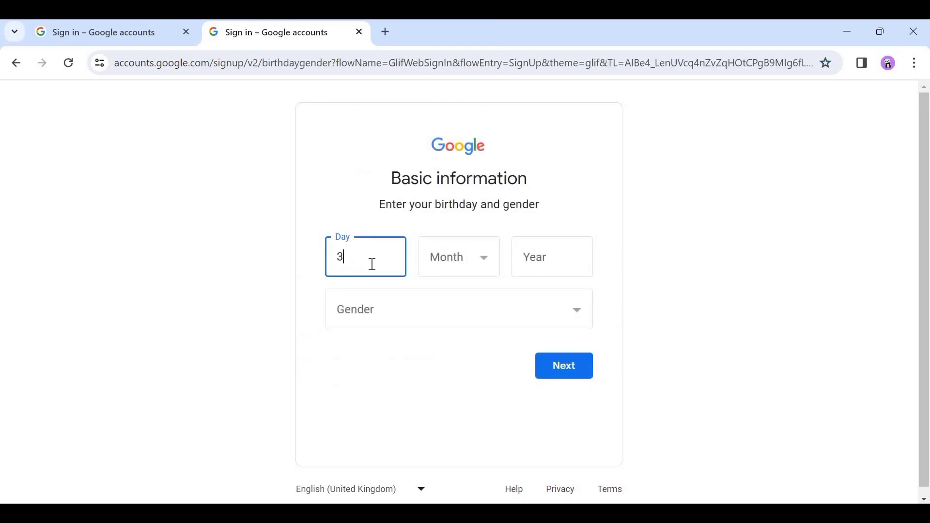
text(0)
click(434, 269)
click(489, 285)
click(532, 256)
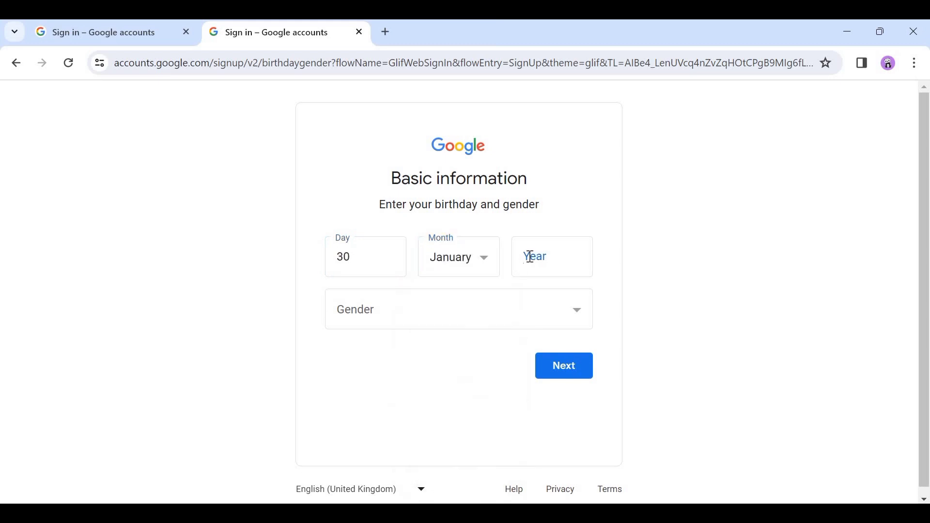
click(531, 257)
text(1980)
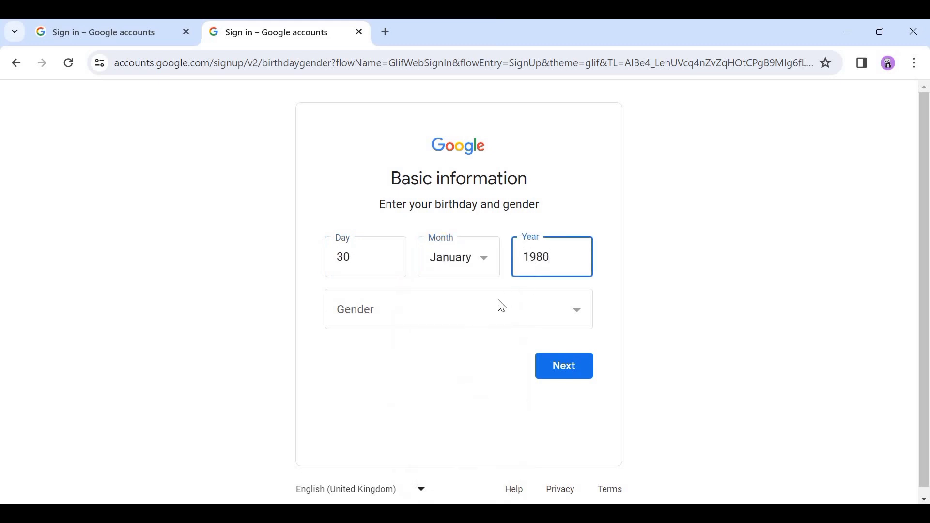
click(497, 309)
click(494, 335)
click(573, 373)
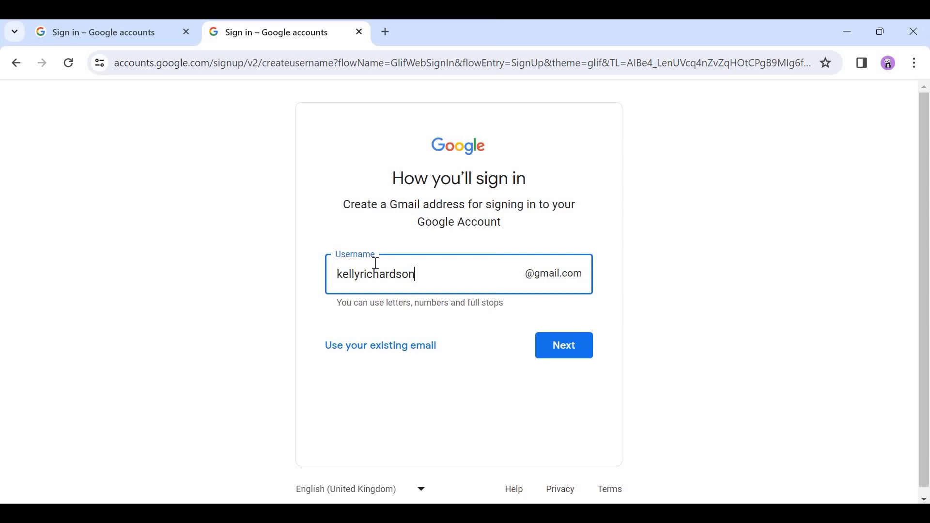
- Submit the desired Gmail username, and fill in the account password, copying the shown password into the confirmation field
text(002)
key(Return)
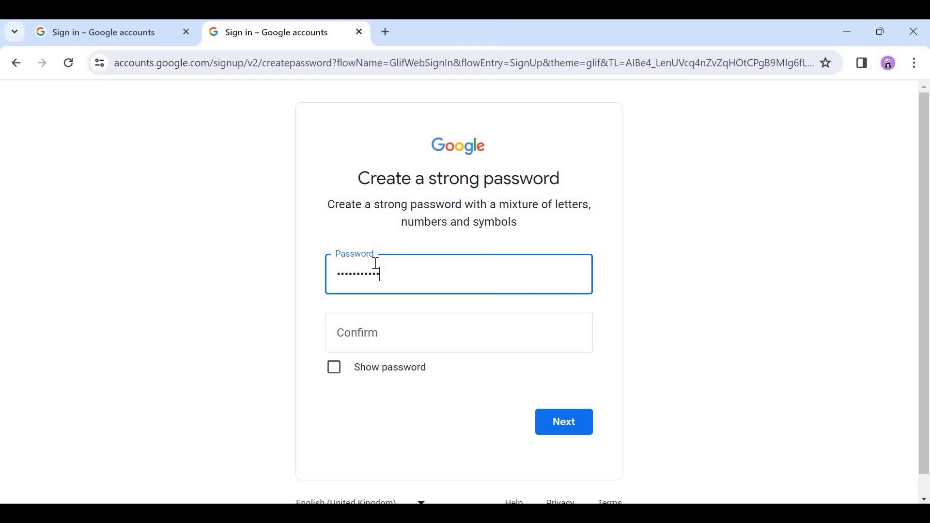
click(332, 371)
click(423, 280)
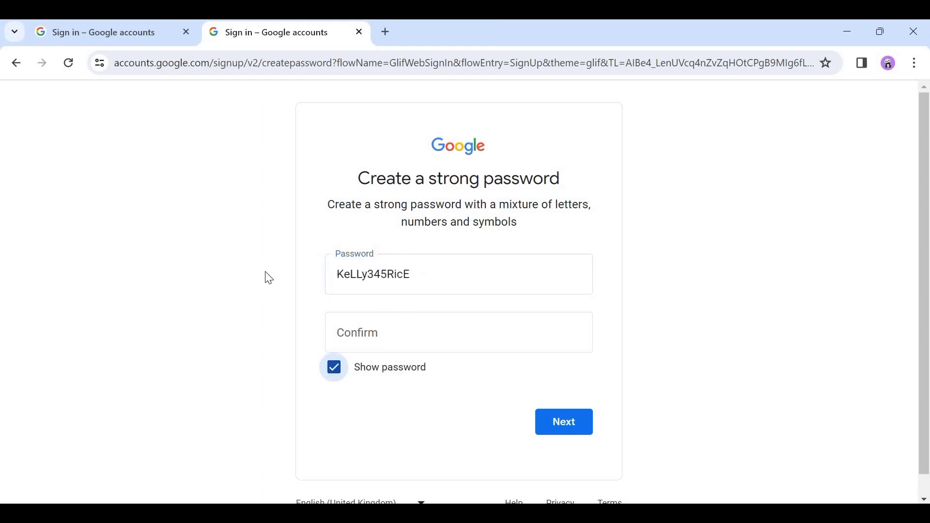
key(ctrl+a)
click(381, 327)
key(ctrl+v)
key(Tab)
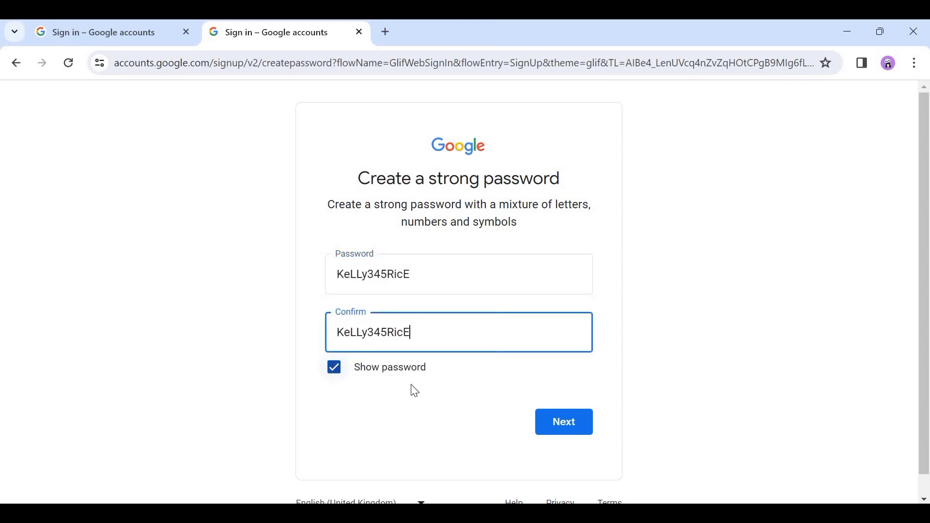
- Hide the password again and submit the second account's password
key(space)
scroll(438, 410, down, 1)
scroll(436, 407, up, 1)
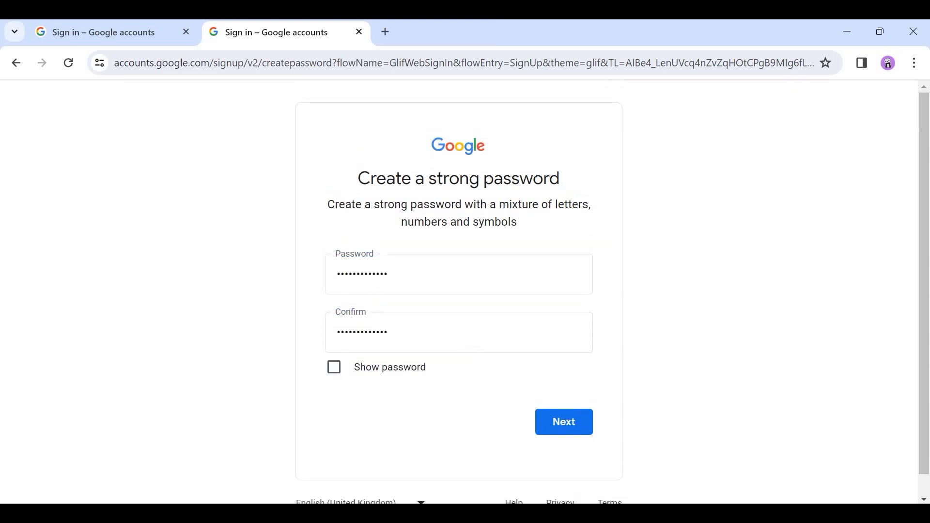
scroll(618, 411, down, 1)
click(565, 409)
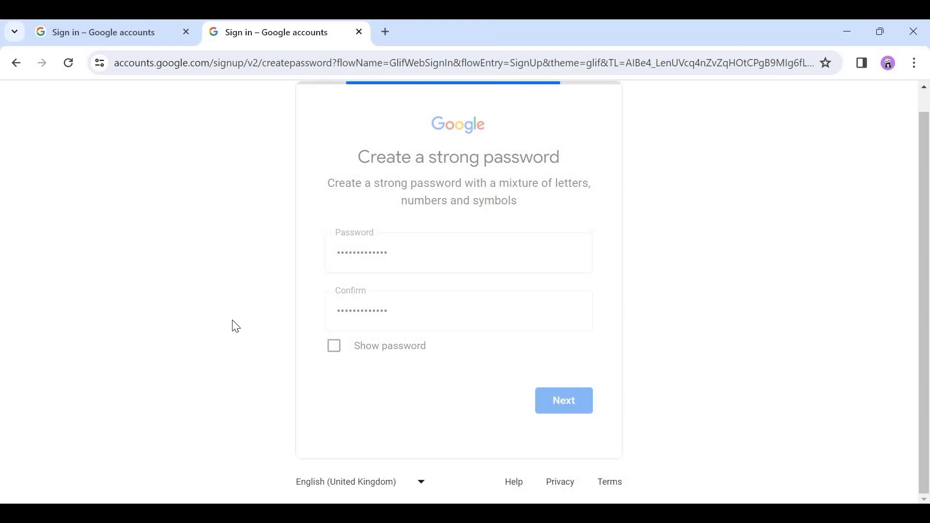
- Bring the recovery e-mail from spreadsheet cell C37 into the second sign-up, and submit the recovery e-mails in both tabs
key(alt+Tab)
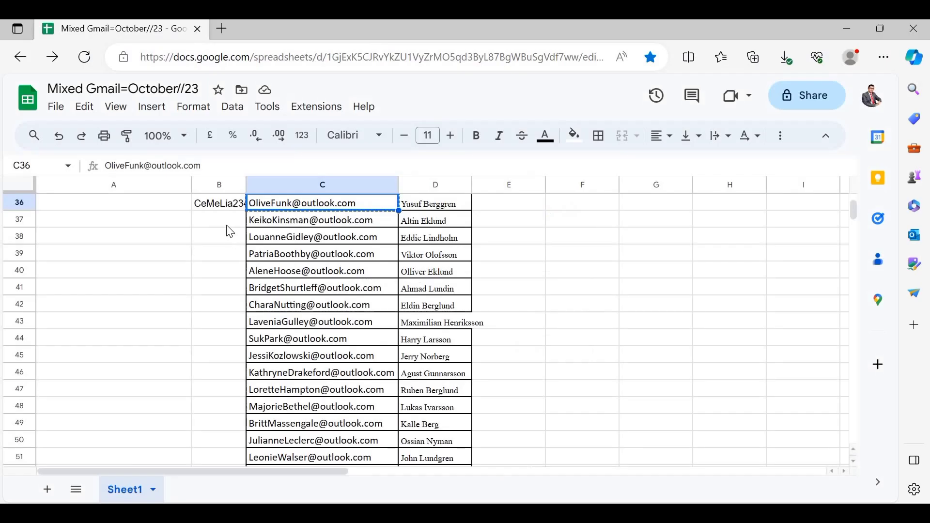
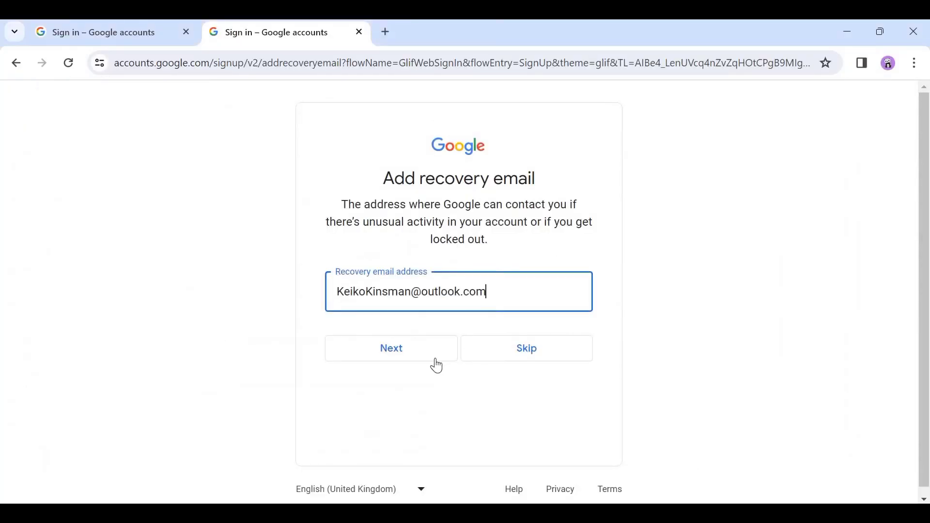
key(ctrl+shift+Tab)
click(402, 354)
key(ctrl+Tab)
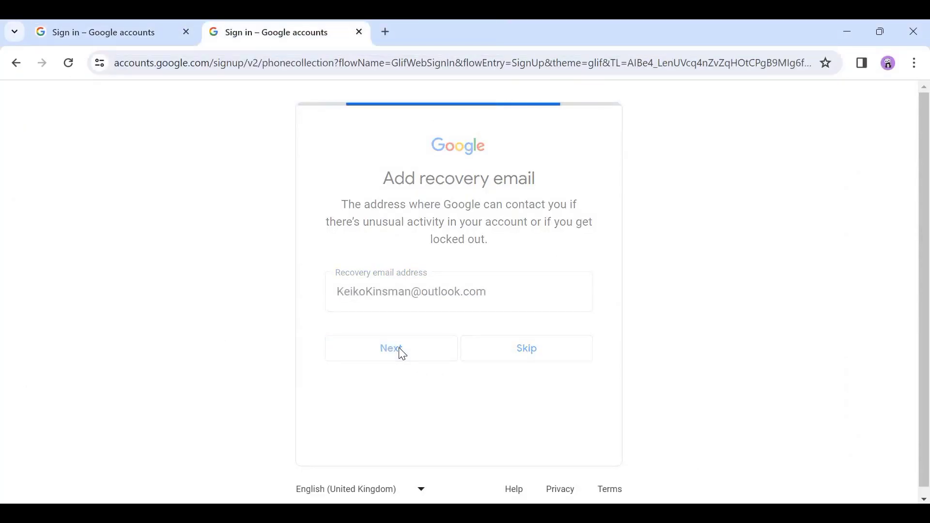
- Skip adding a phone number and accept the reviewed account info for both accounts
click(542, 334)
key(ctrl+shift+Tab)
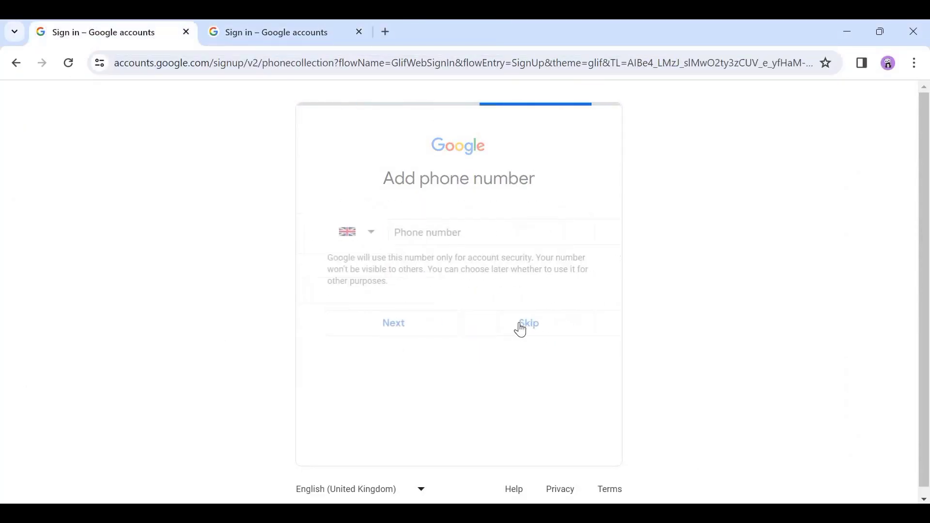
click(519, 321)
key(ctrl+Tab)
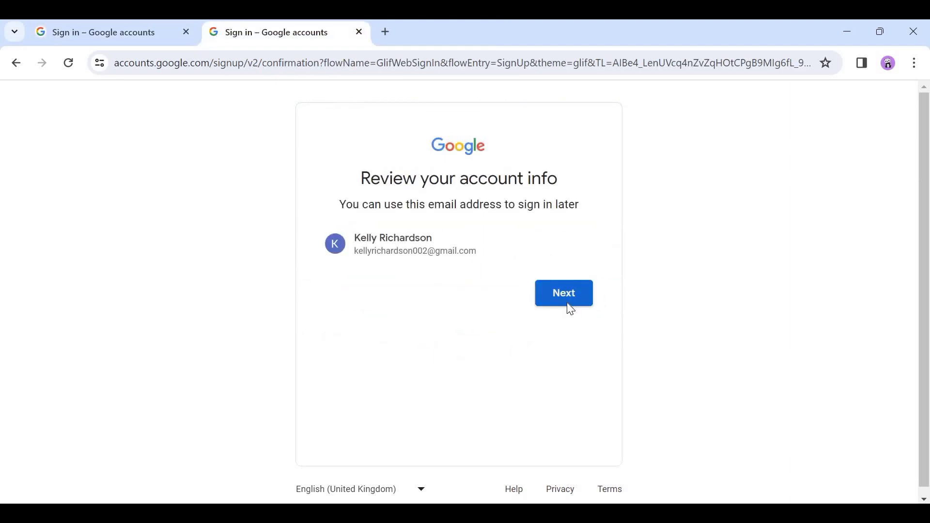
click(566, 302)
key(ctrl+shift+Tab)
click(564, 296)
key(ctrl+Tab)
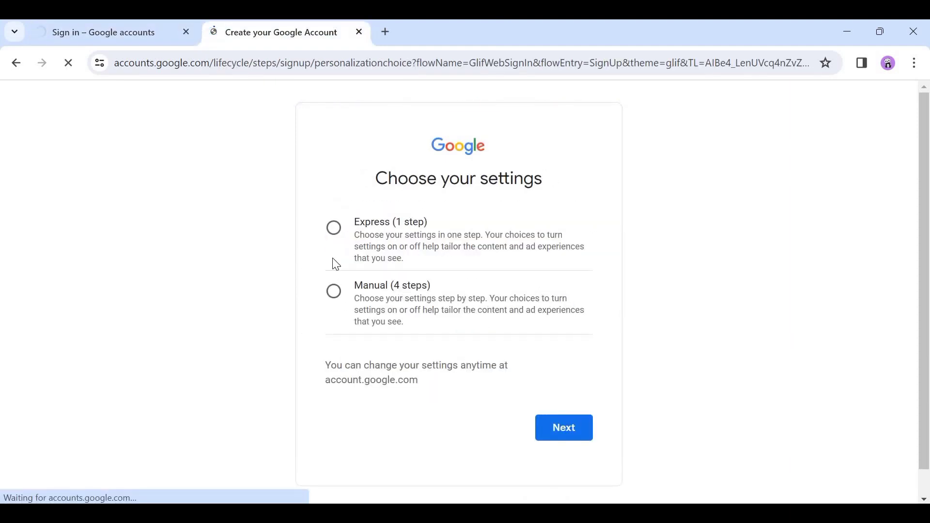
- Choose the Express (1 step) settings option and continue in both sign-up tabs
click(334, 228)
click(563, 424)
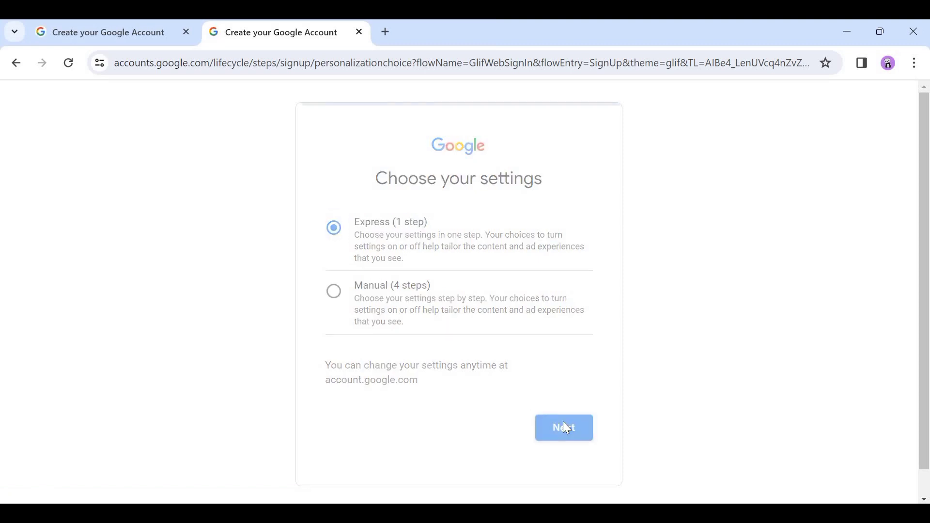
key(ctrl+shift+Tab)
click(334, 229)
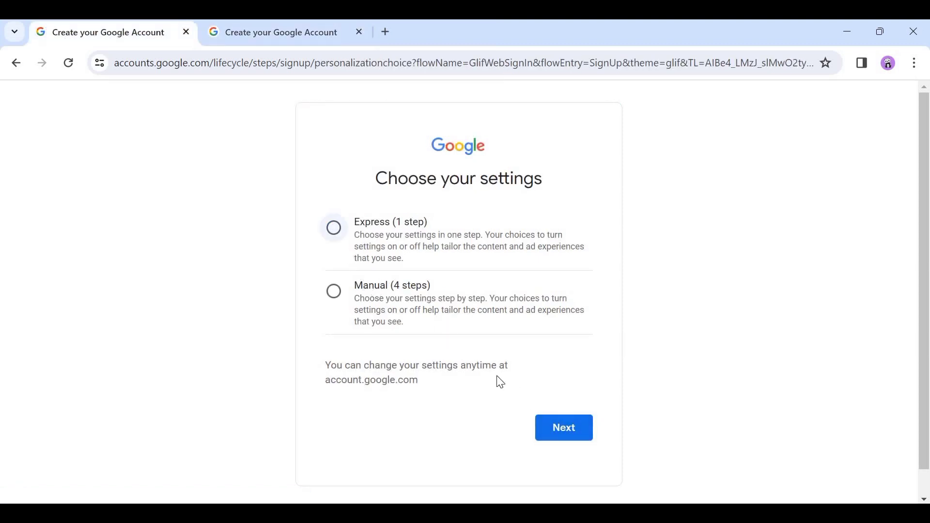
click(561, 429)
key(ctrl+Tab)
- Accept all Web & App Activity, YouTube History and personalised ads settings in both sign-up tabs
scroll(557, 422, down, 15)
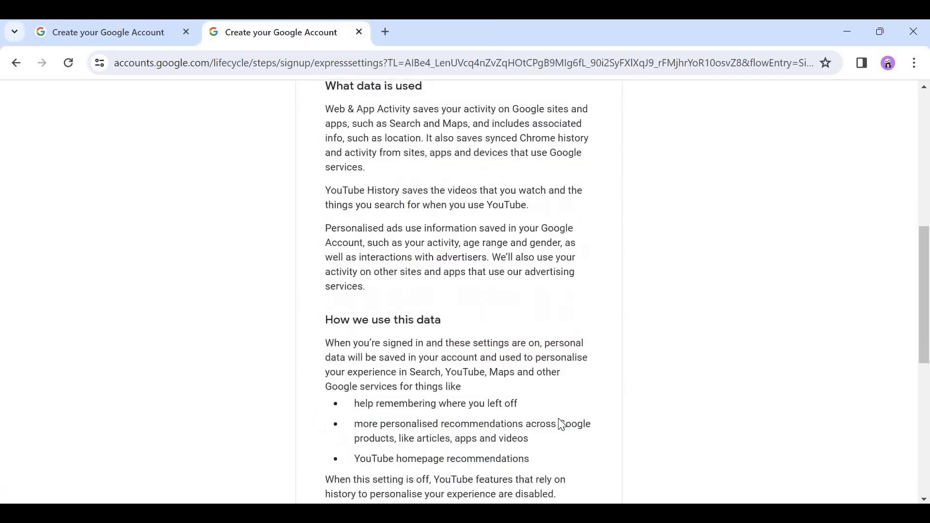
scroll(535, 398, up, 1)
key(ctrl+shift+Tab)
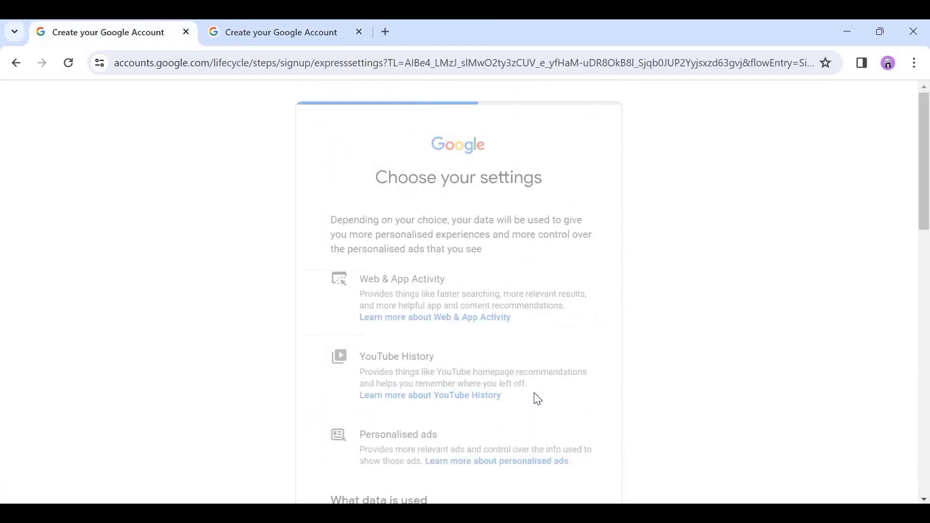
scroll(534, 399, down, 15)
scroll(534, 405, up, 1)
key(ctrl+Tab)
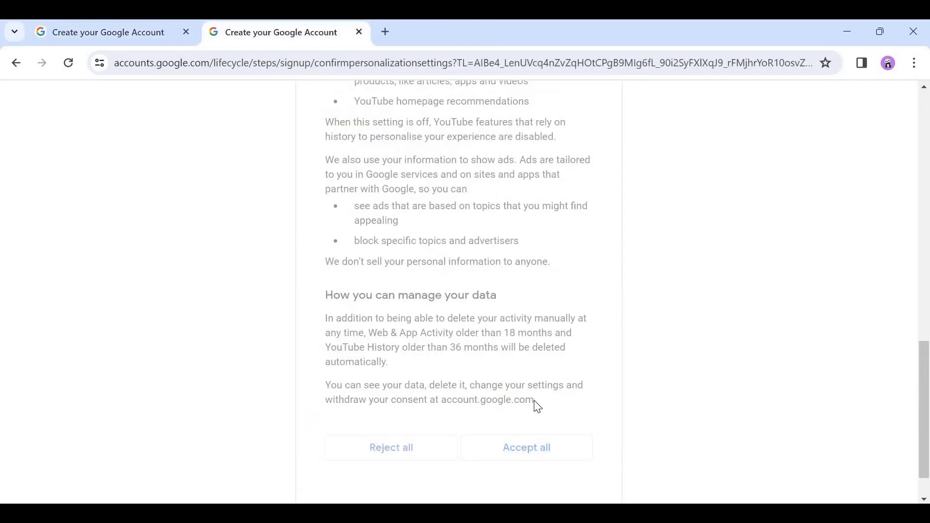
- Confirm the personalisation settings and cookies for both accounts
scroll(534, 400, down, 15)
click(534, 400)
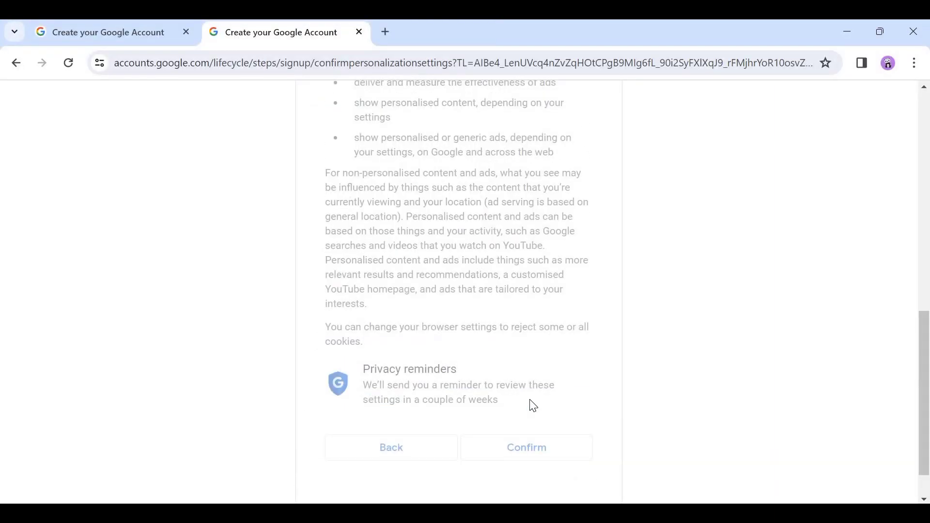
key(ctrl+shift+Tab)
scroll(530, 399, down, 15)
click(516, 401)
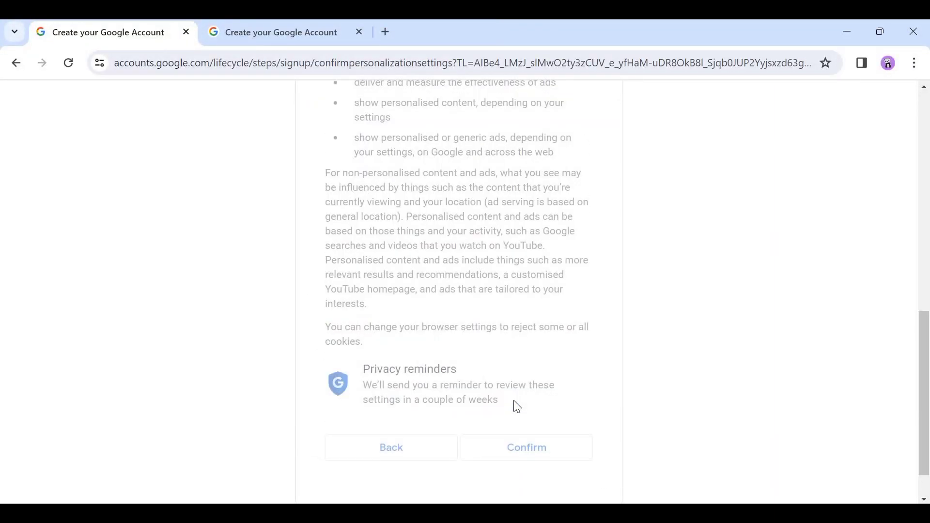
- Agree to the privacy policy and terms for both accounts, and decline continuing in a new Chrome profile
key(ctrl+Tab)
scroll(515, 401, down, 15)
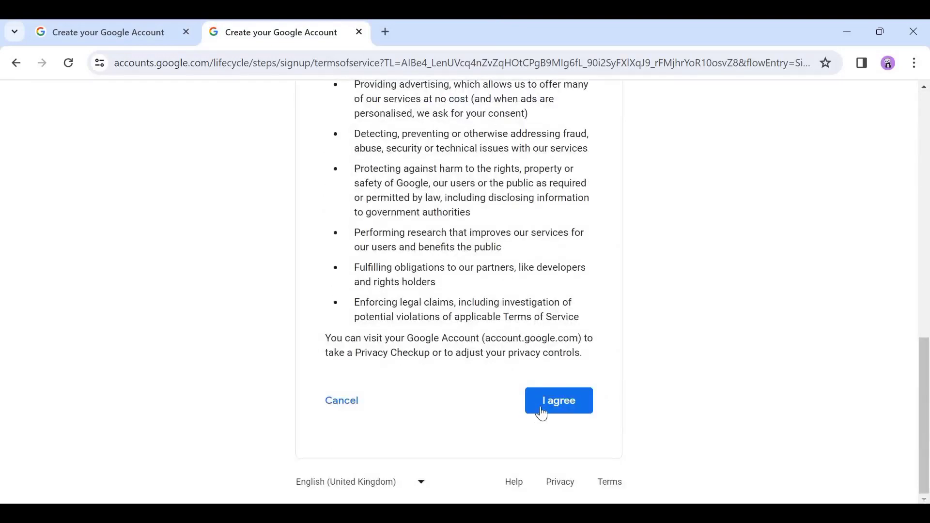
click(554, 399)
key(ctrl+shift+Tab)
scroll(554, 399, down, 15)
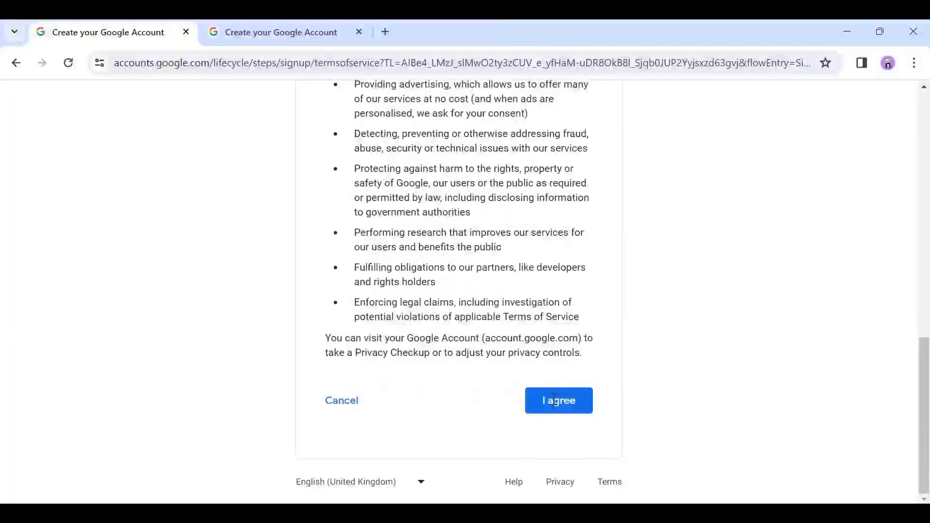
click(562, 411)
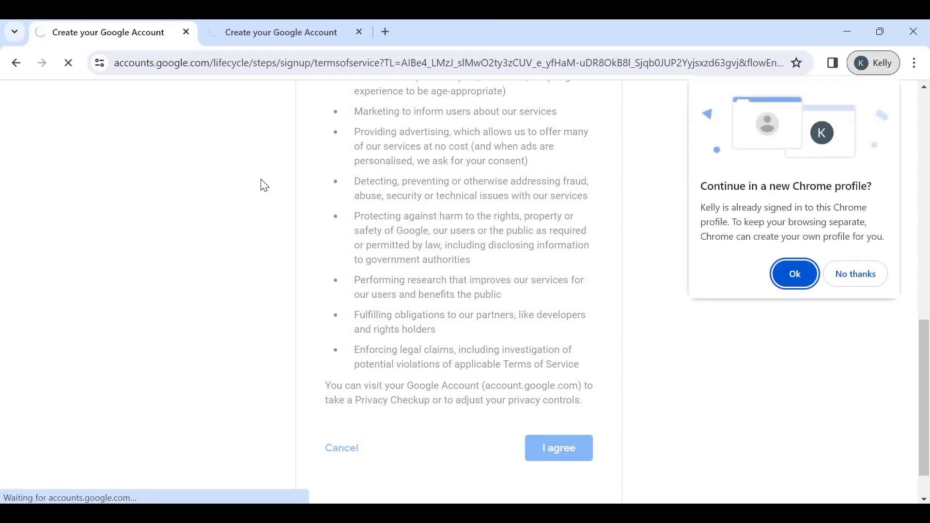
click(850, 282)
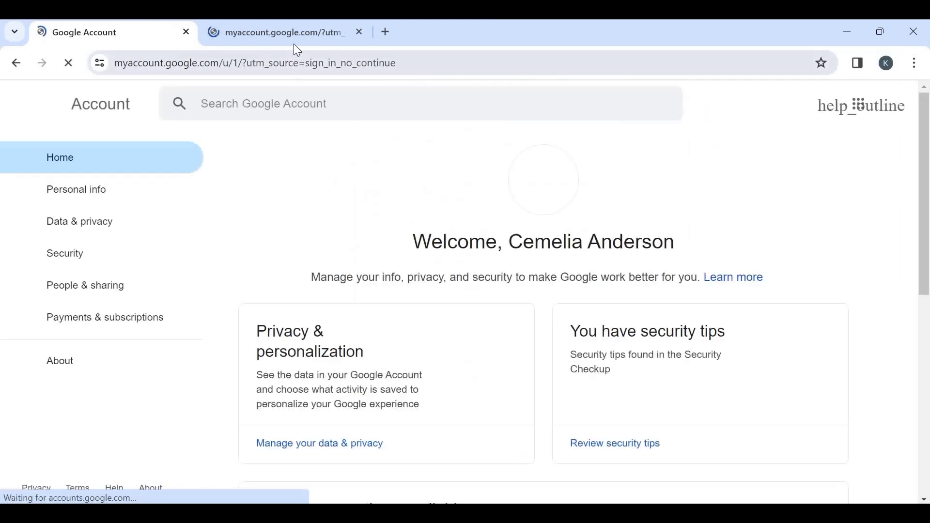
- Copy the e-mail address of the first new Google account from its account details
click(294, 38)
click(133, 32)
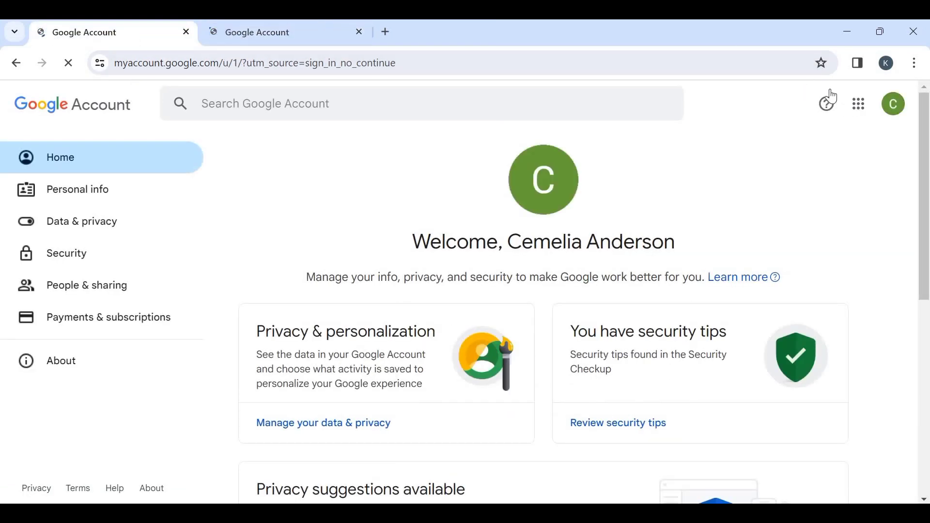
click(895, 105)
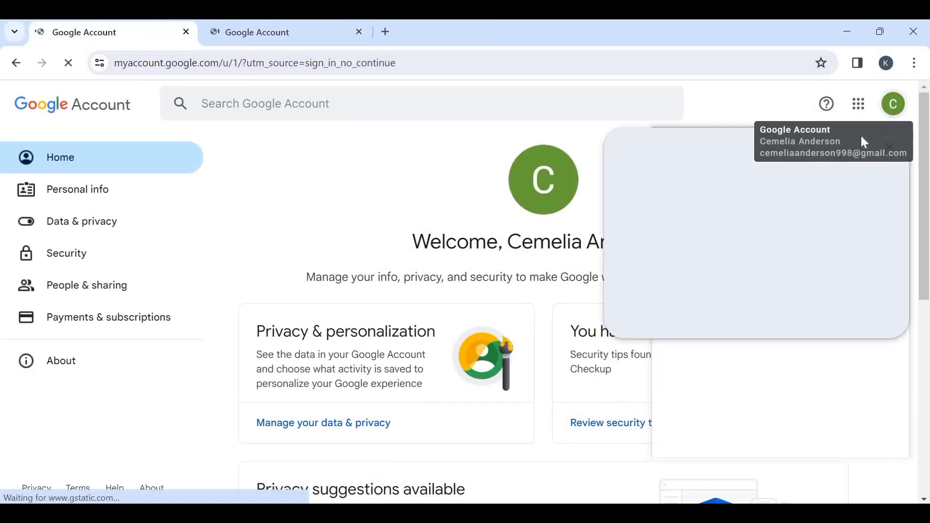
click(859, 104)
right_click(716, 149)
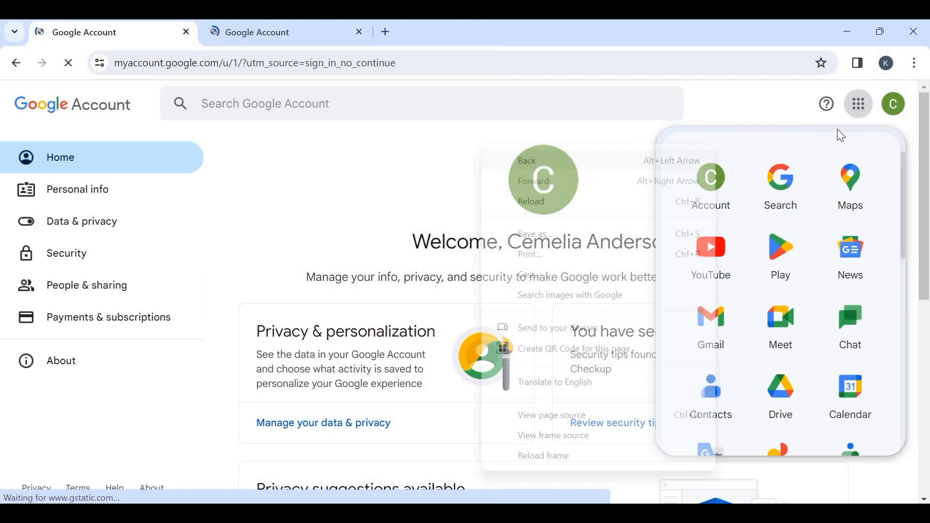
click(896, 104)
triple_click(779, 149)
right_click(777, 152)
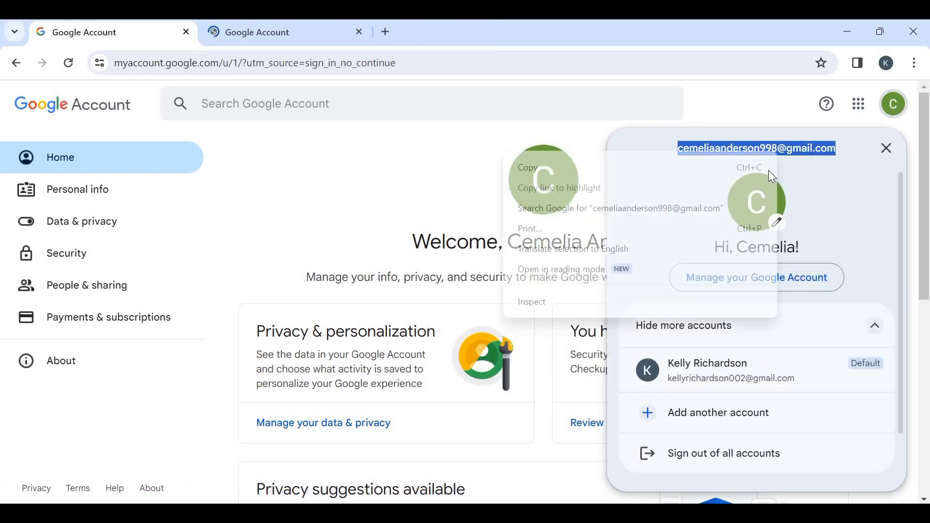
click(753, 167)
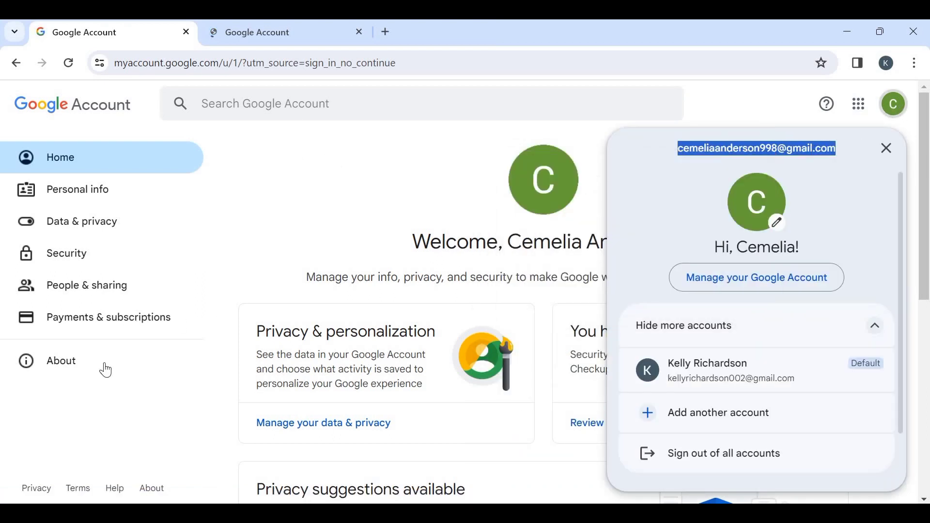
- Switch to the Google Sheets spreadsheet in Edge and paste the first account's e-mail address into cell A36
key(alt+Tab)
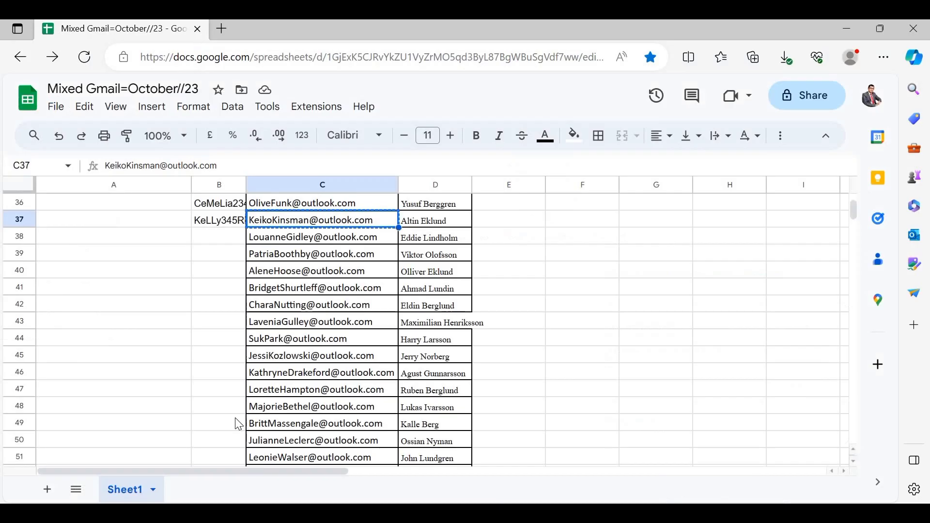
click(171, 206)
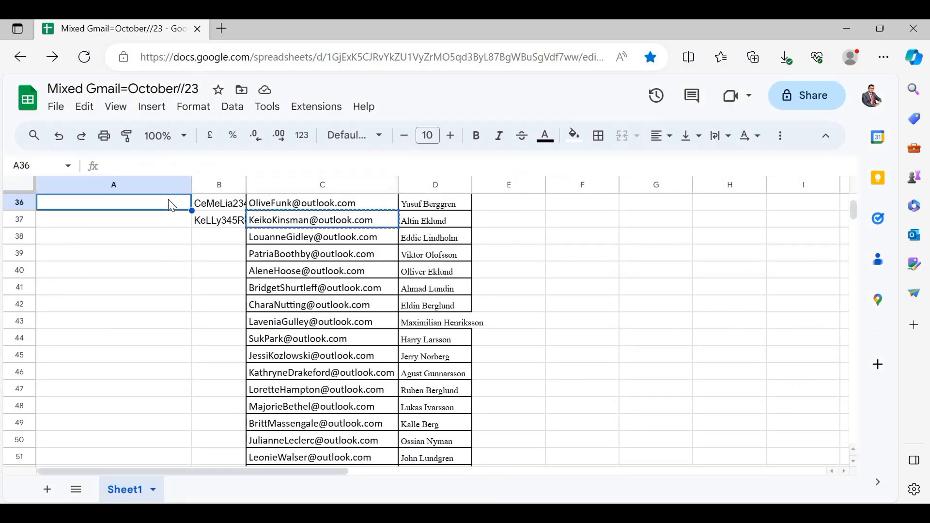
key(ctrl+v)
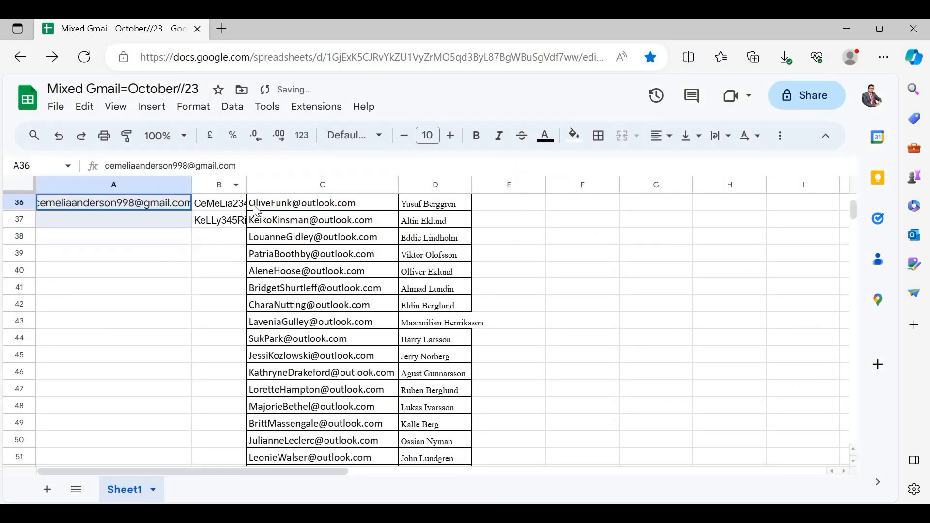
- Copy the second new Google account's e-mail address from Chrome and paste it into cell A37 of the spreadsheet
click(178, 224)
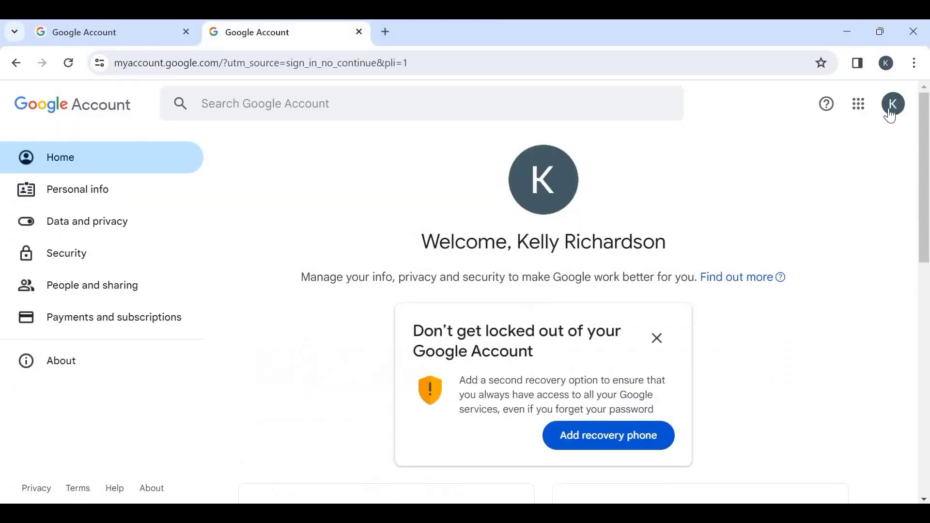
click(894, 103)
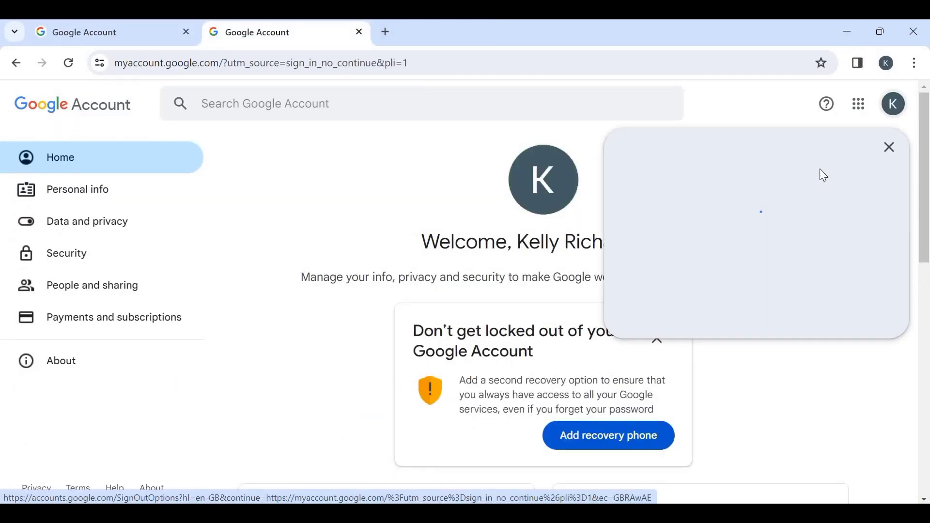
triple_click(761, 146)
right_click(763, 147)
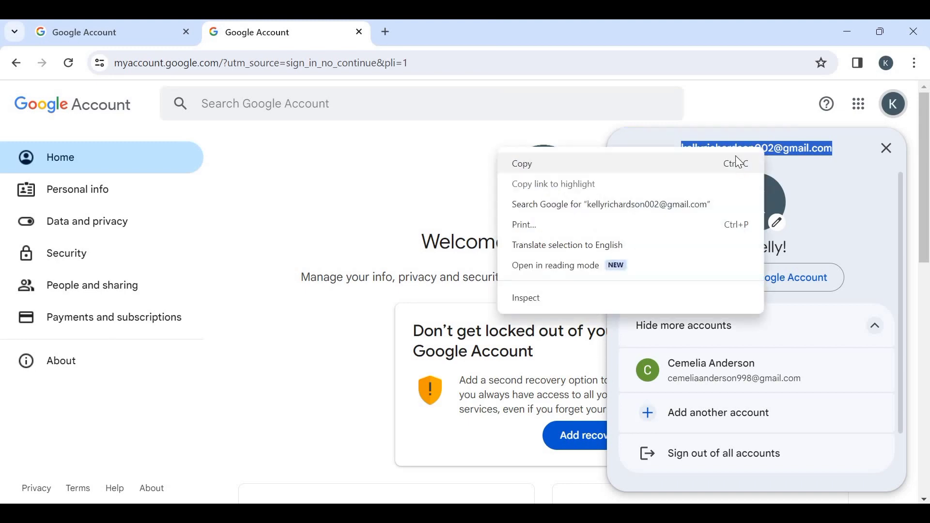
click(738, 163)
key(alt+Tab)
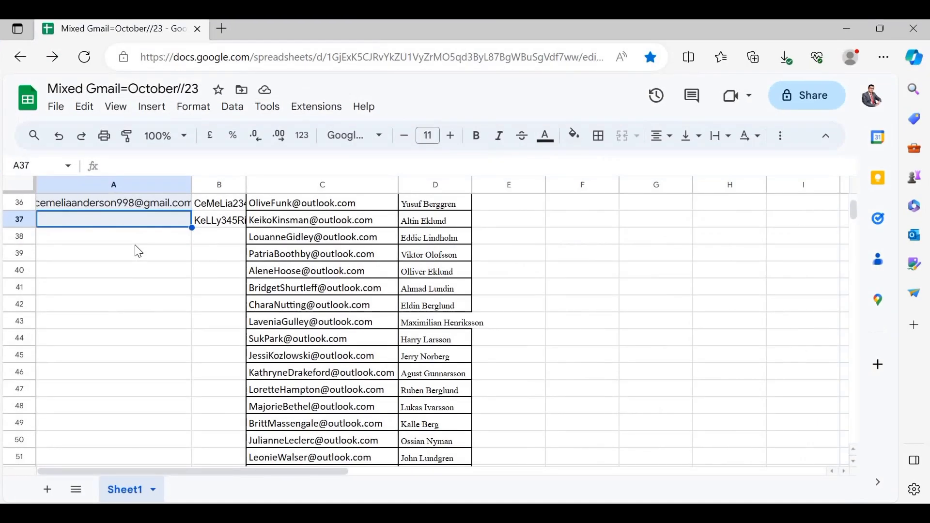
key(ctrl+v)
- Reset the fill colour of cells A36 to A38
drag(135, 206, 138, 231)
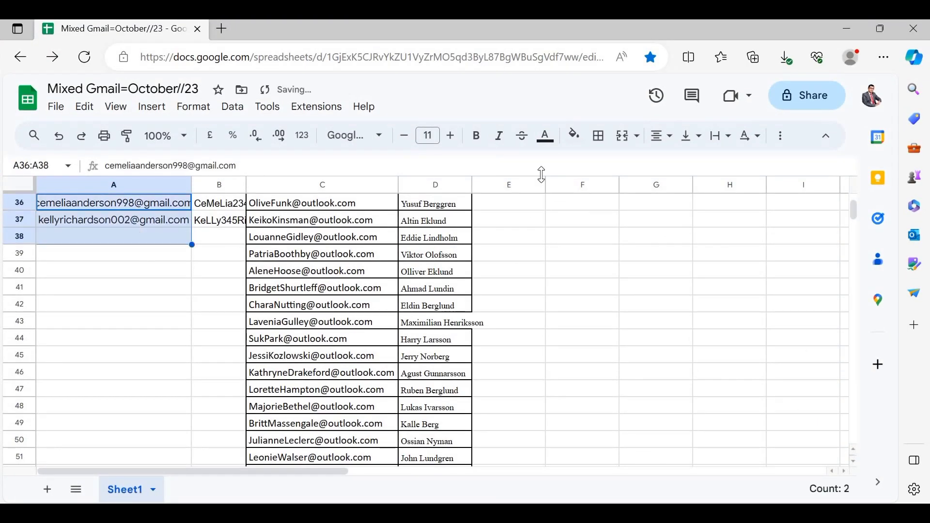
click(576, 136)
click(584, 166)
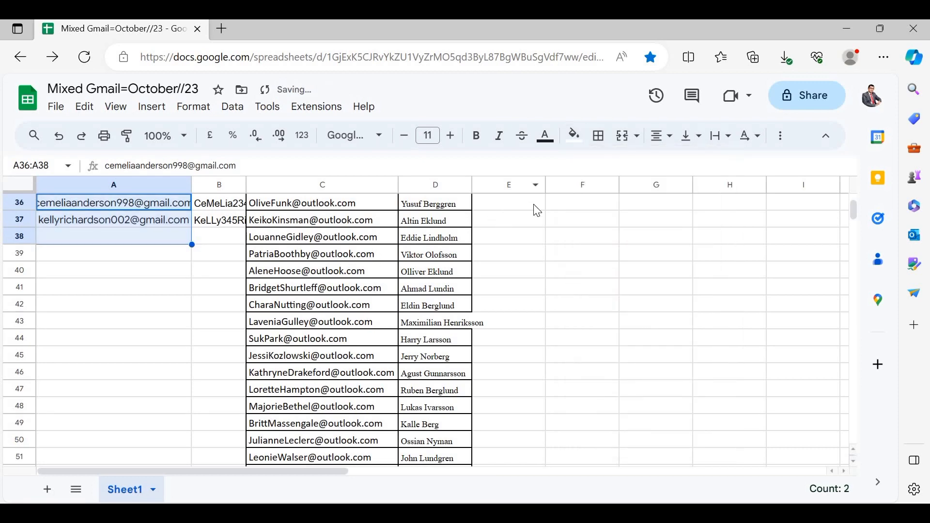
click(534, 207)
- Clear Chrome's browsing data for all time using the Advanced options, and disconnect NordVPN from the Estonia server
click(843, 30)
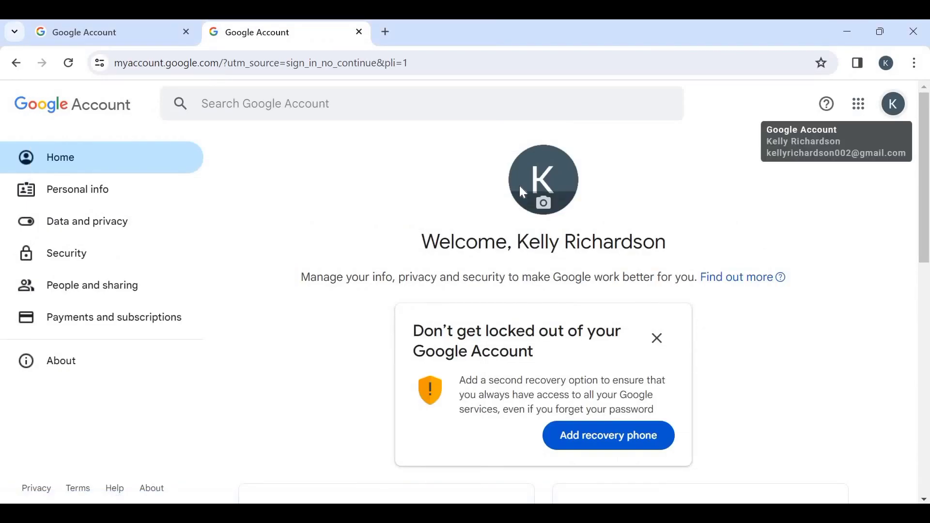
key(ctrl+shift+Delete)
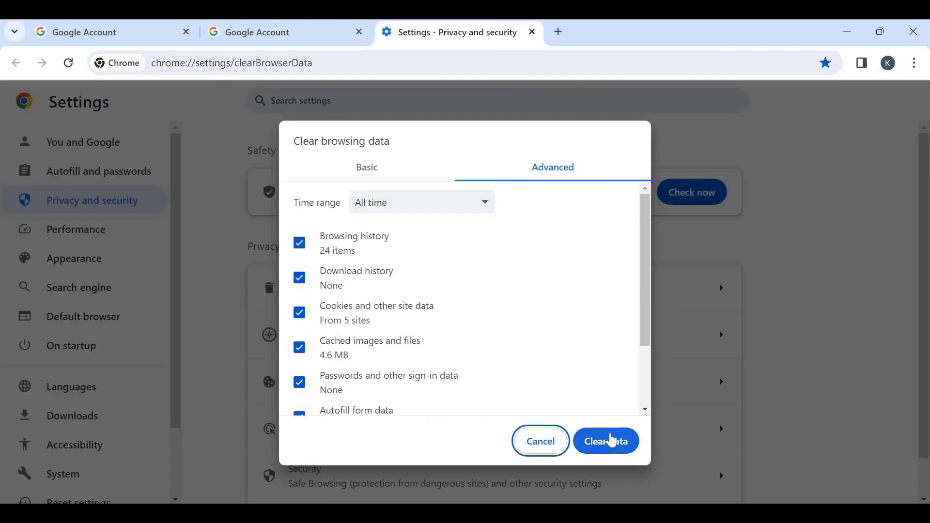
click(601, 440)
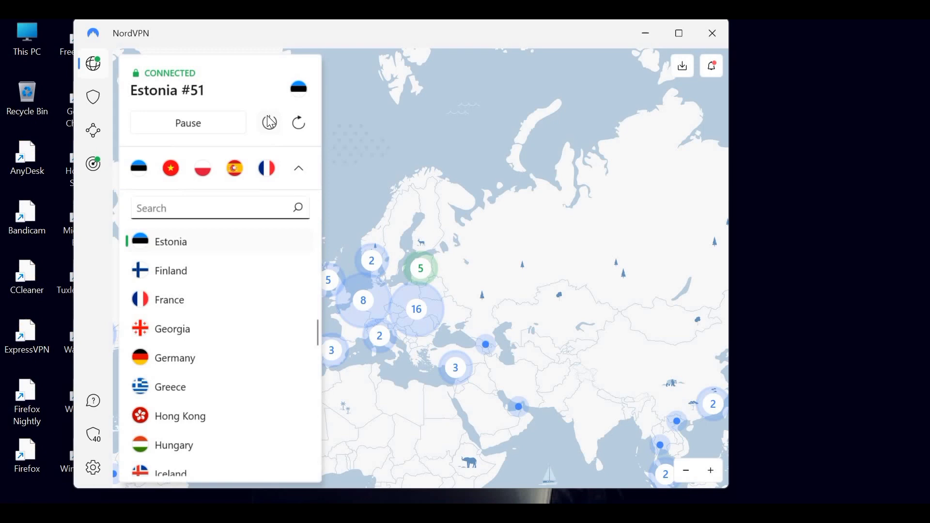
click(269, 122)
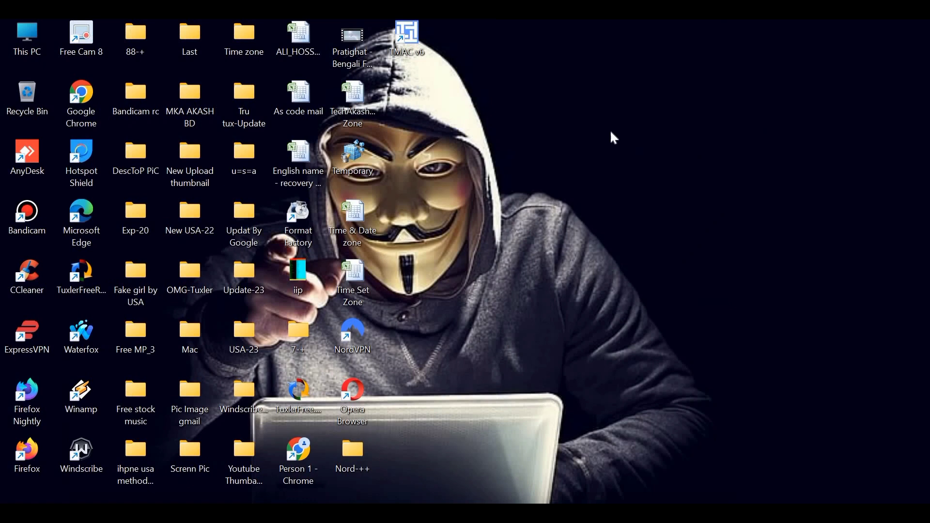
right_click(583, 63)
click(644, 124)
click(629, 159)
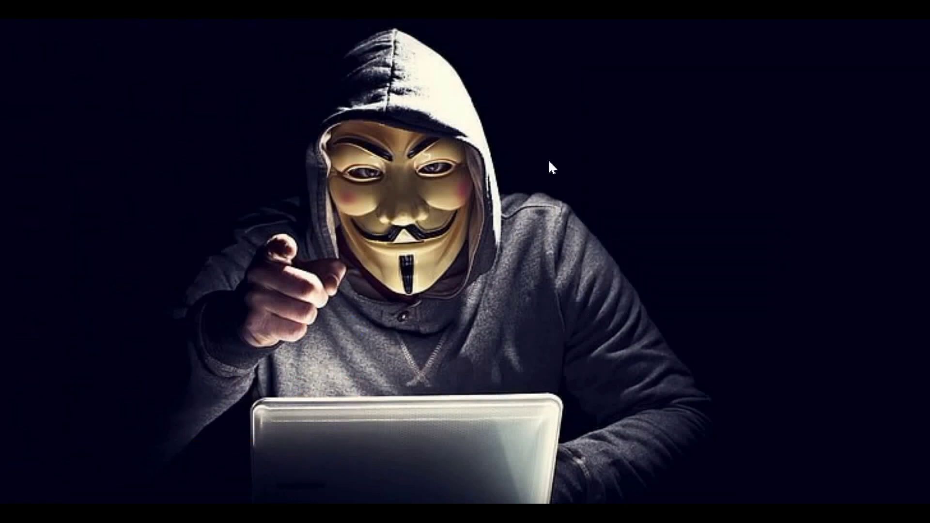
right_click(560, 221)
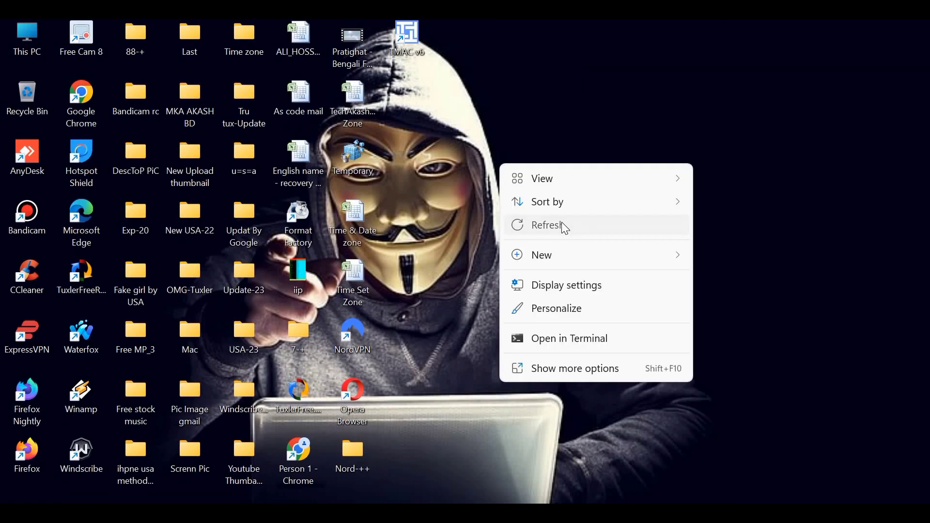
click(562, 222)
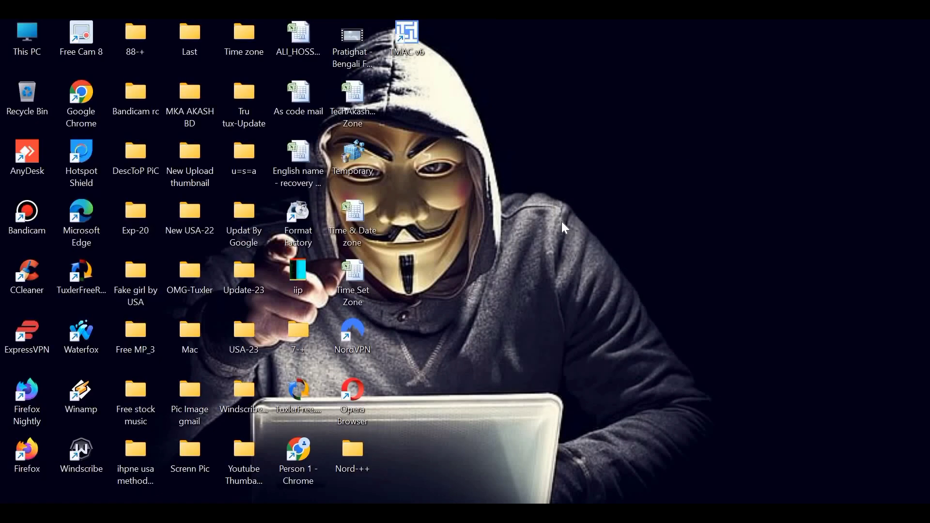